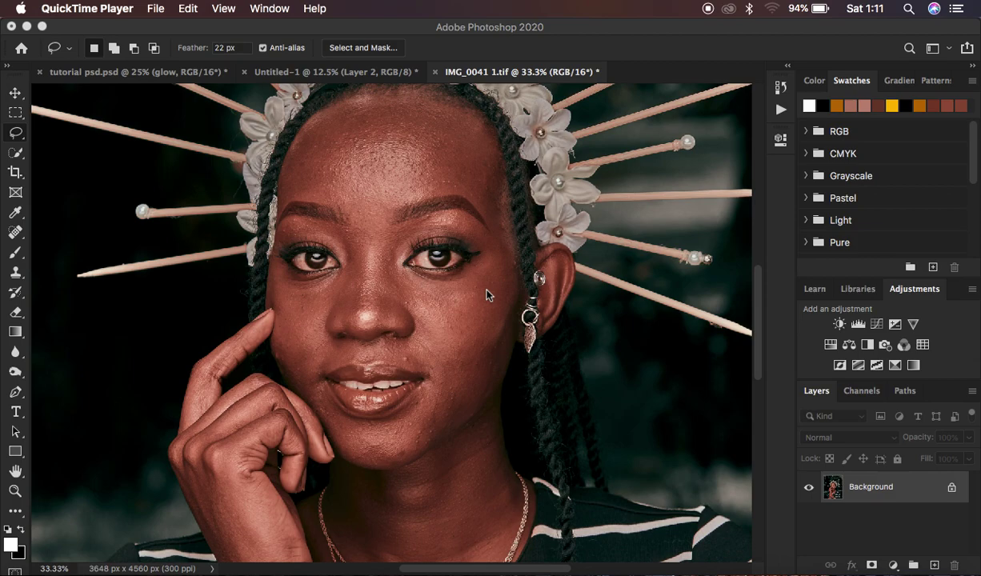
Step: Run the FS 16 BIT frequency separation action from the Actions panel
click(781, 116)
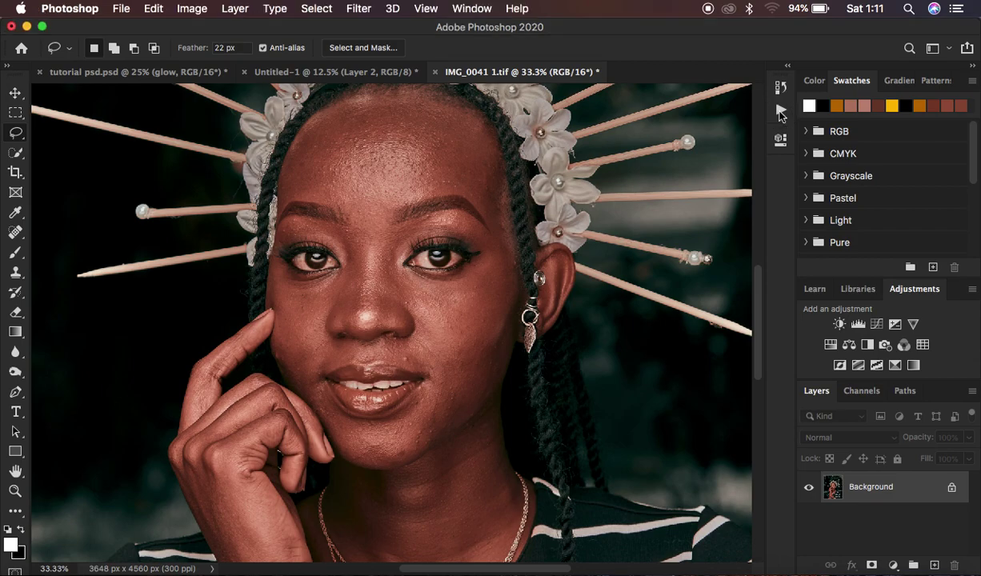
click(781, 116)
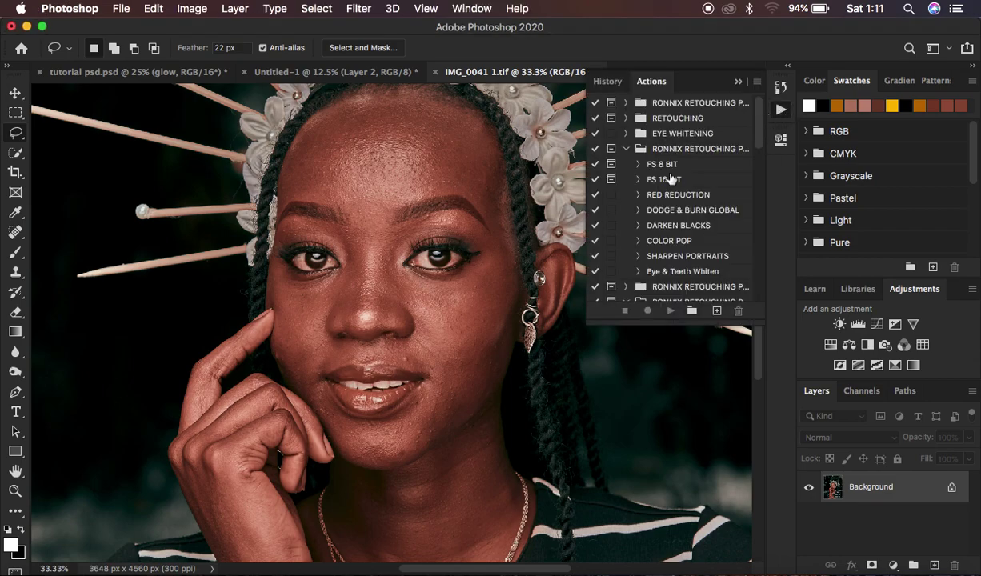
click(645, 178)
click(670, 312)
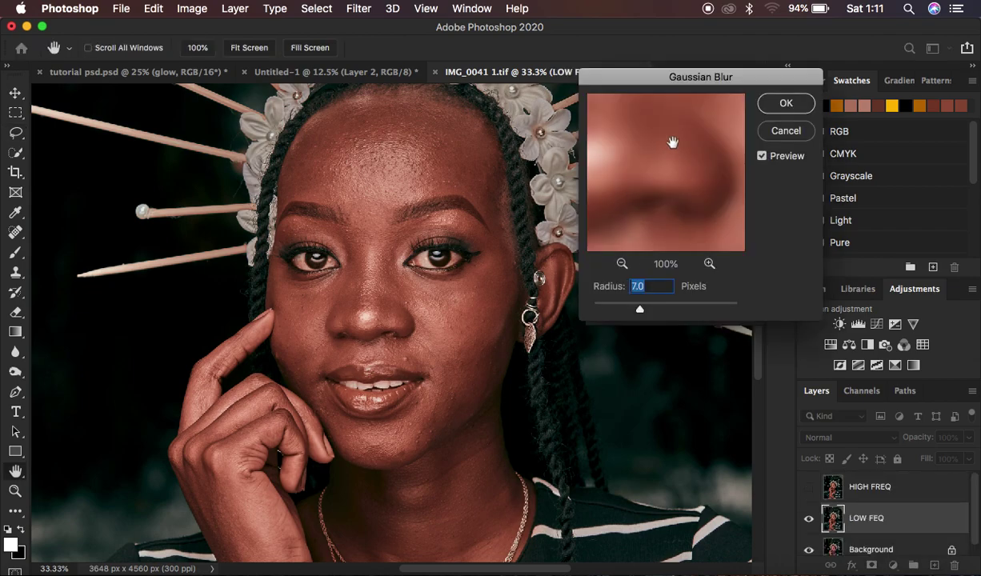
Step: Check the blur preview over the eyes and forehead, then apply a 7.0-pixel Gaussian Blur to LOW FEQ
drag(683, 80, 723, 93)
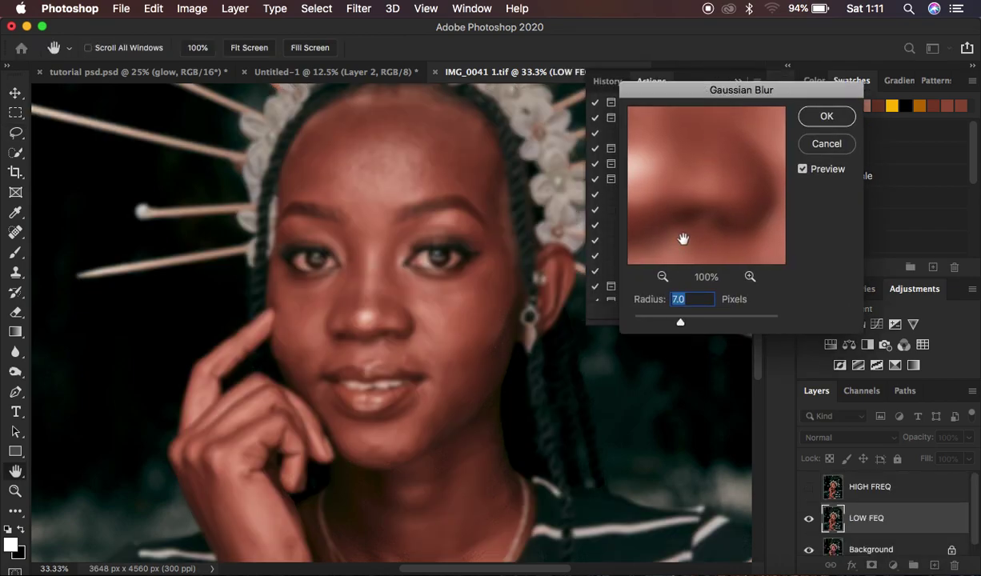
click(663, 276)
click(662, 276)
click(663, 276)
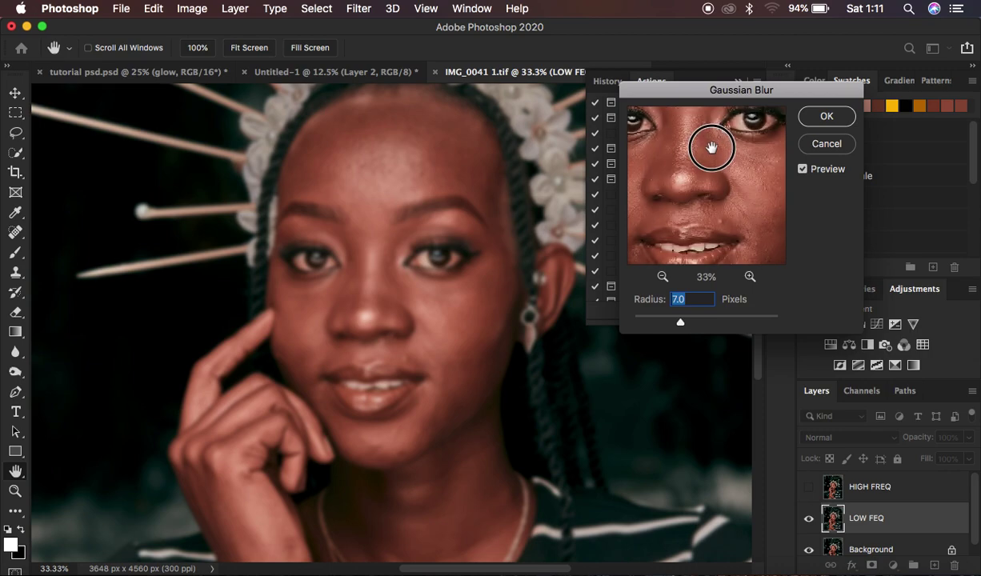
drag(711, 142, 718, 234)
drag(668, 178, 696, 230)
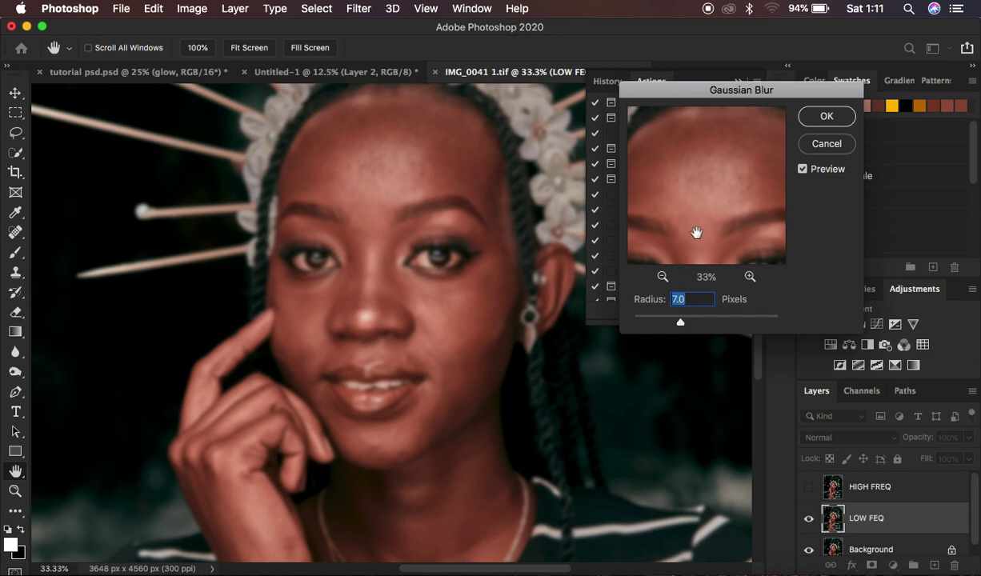
drag(698, 203, 678, 160)
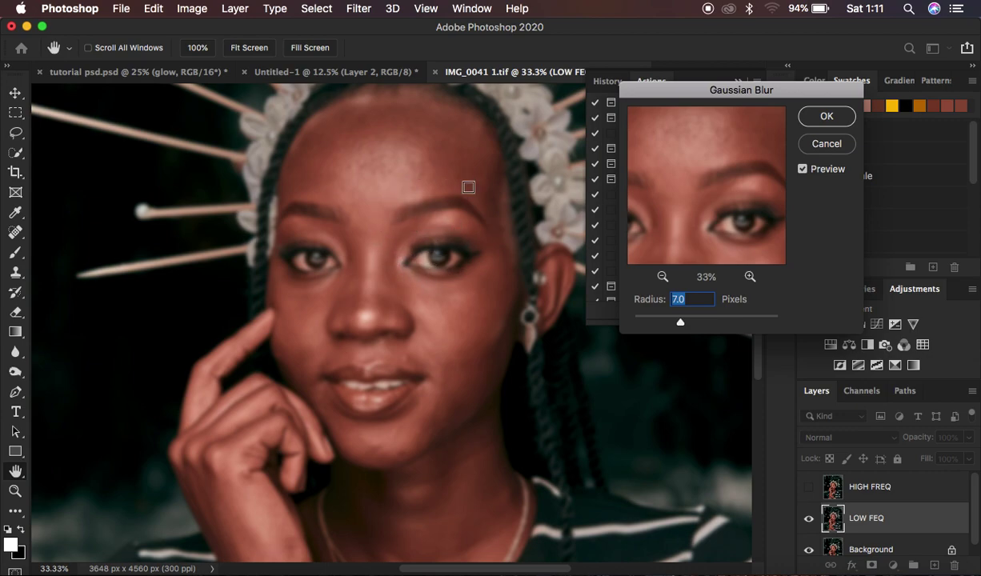
click(821, 116)
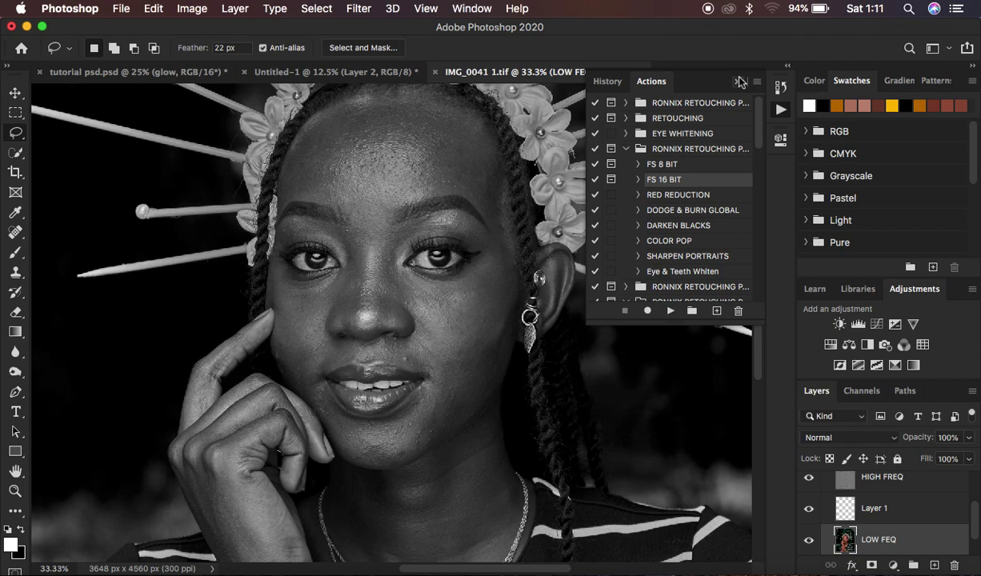
Step: Collapse the Actions panel and hide the Black & White 1 layer to restore colour
click(741, 87)
scroll(880, 516, up, 3)
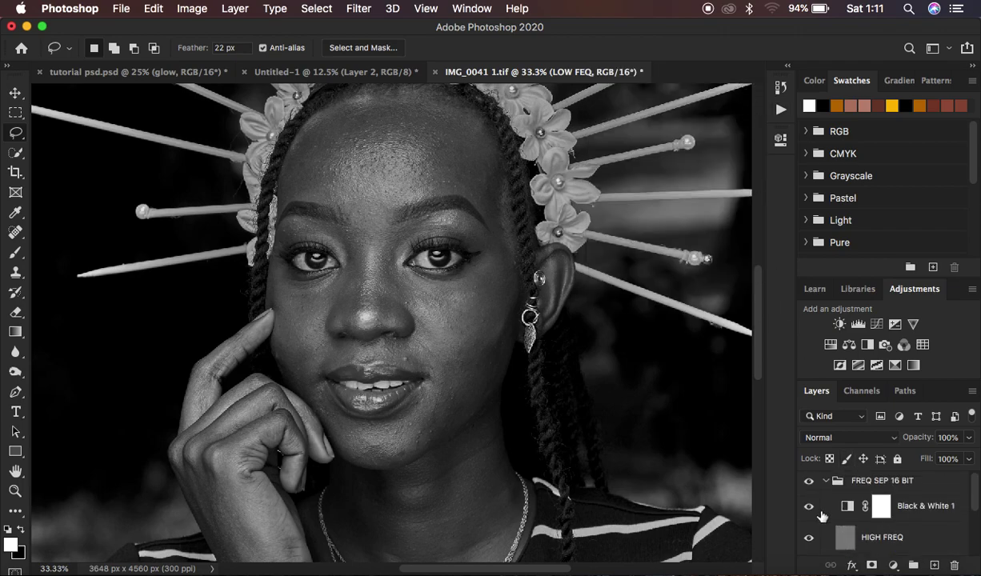
click(809, 506)
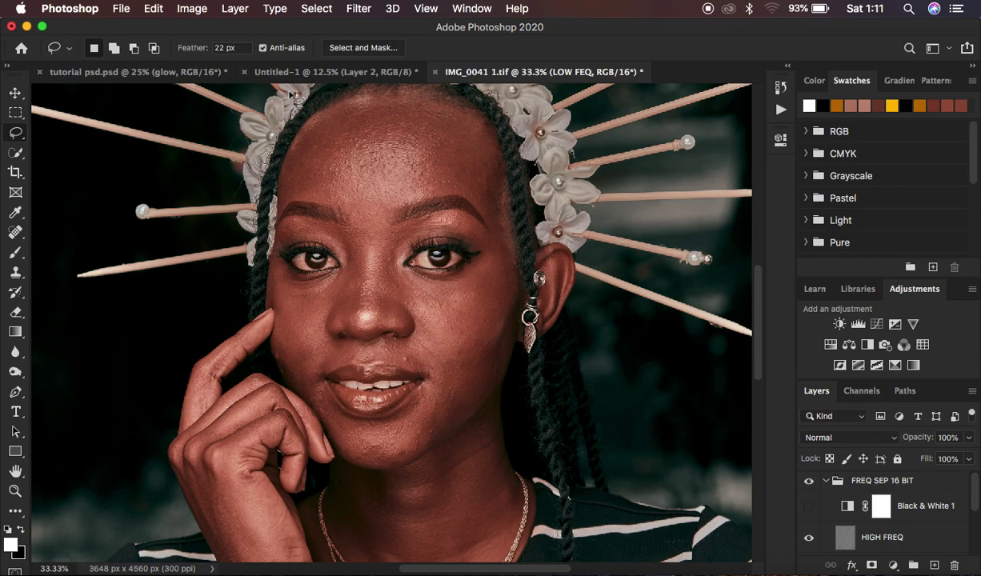
Step: Set the lasso feather to 0 px and lasso the forehead between hairline and brows
click(227, 48)
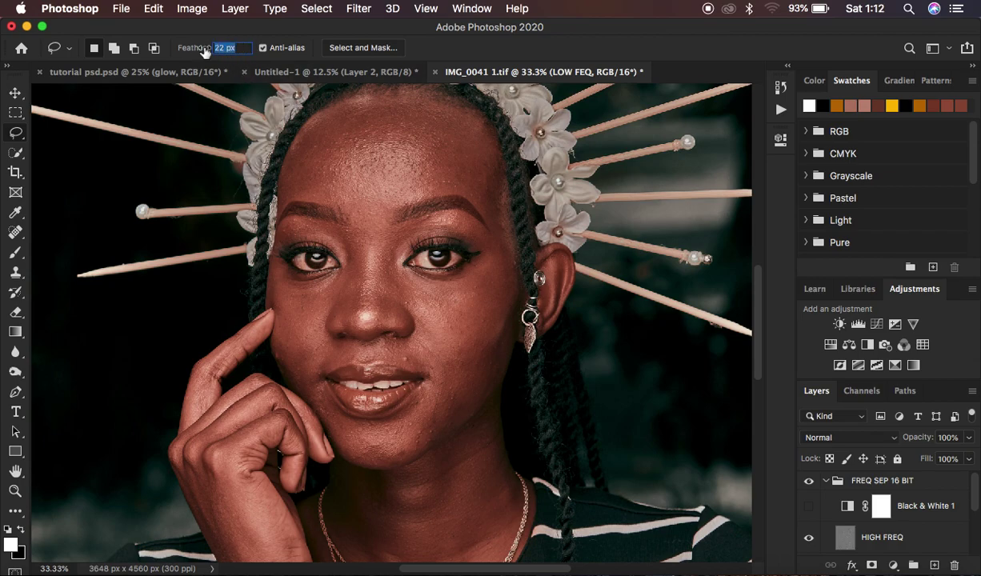
text(0)
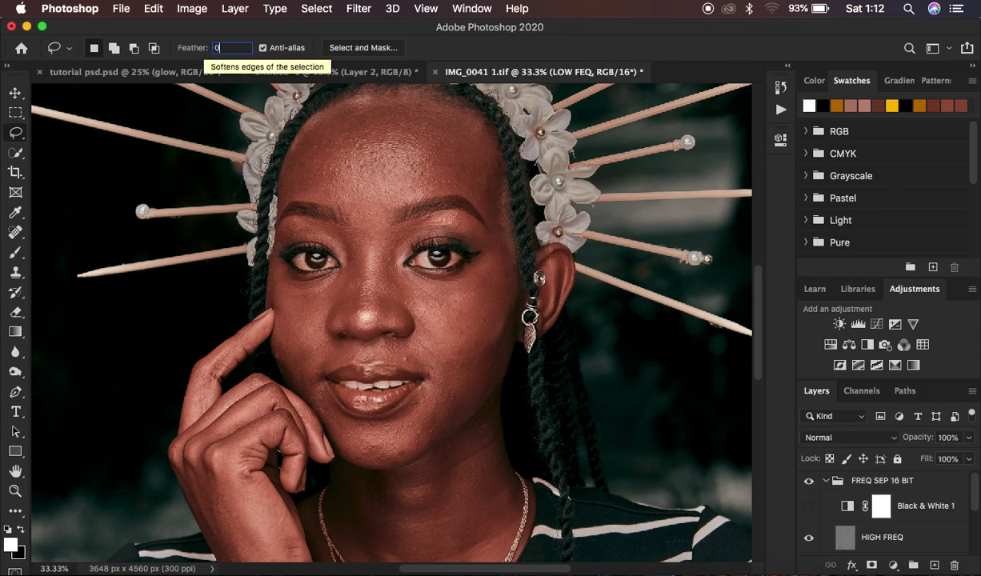
key(Return)
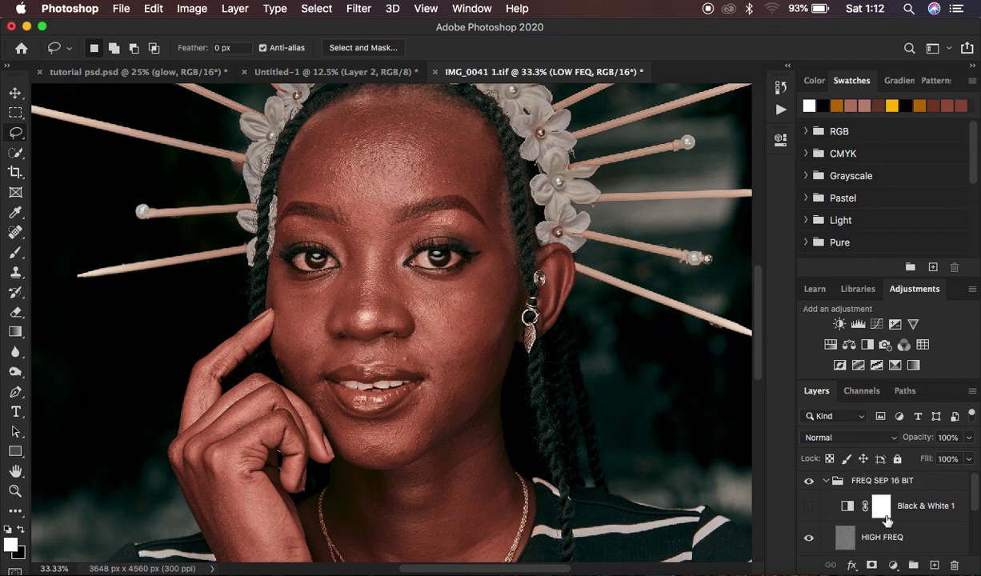
scroll(849, 500, down, 3)
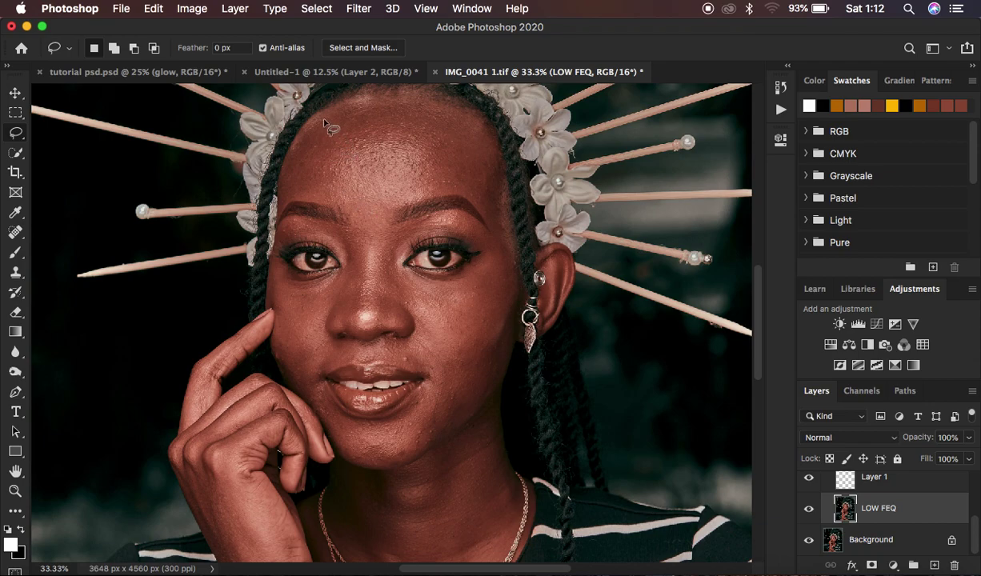
mouse_move(312, 138)
mouse_down()
mouse_move(332, 106)
mouse_move(370, 94)
mouse_move(438, 97)
mouse_move(470, 116)
mouse_move(492, 159)
mouse_move(492, 201)
mouse_move(484, 210)
mouse_move(464, 189)
mouse_move(440, 189)
mouse_move(373, 226)
mouse_move(292, 185)
mouse_move(316, 110)
mouse_up()
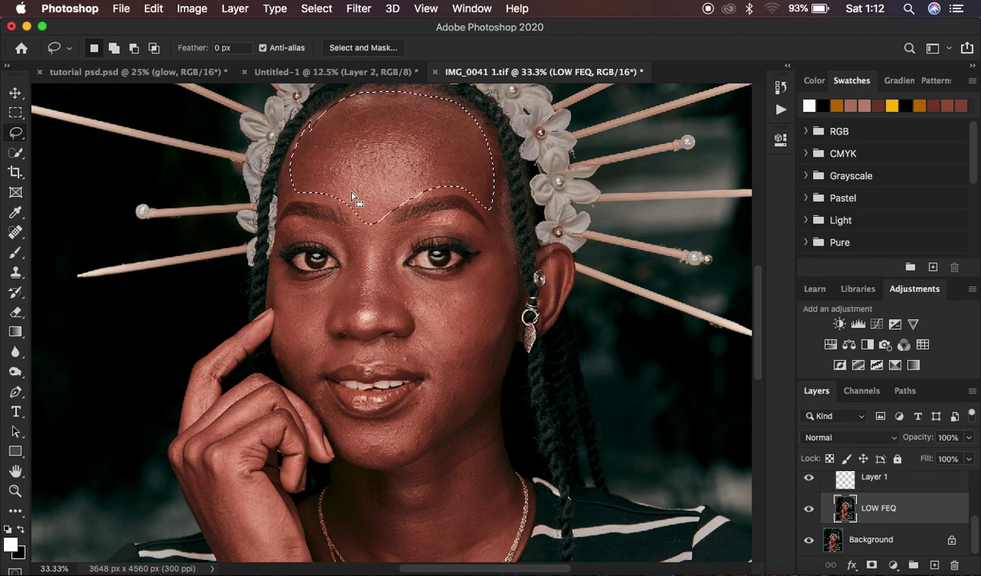
Step: Apply a 24.7-pixel Gaussian Blur to the selected forehead, then deselect
click(358, 10)
mouse_move(416, 192)
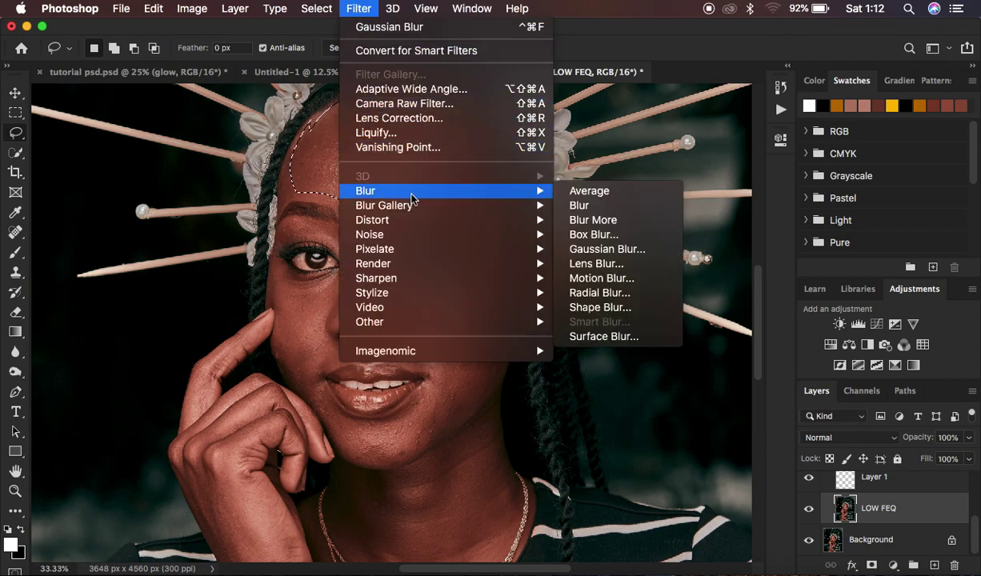
click(632, 249)
drag(680, 322, 700, 324)
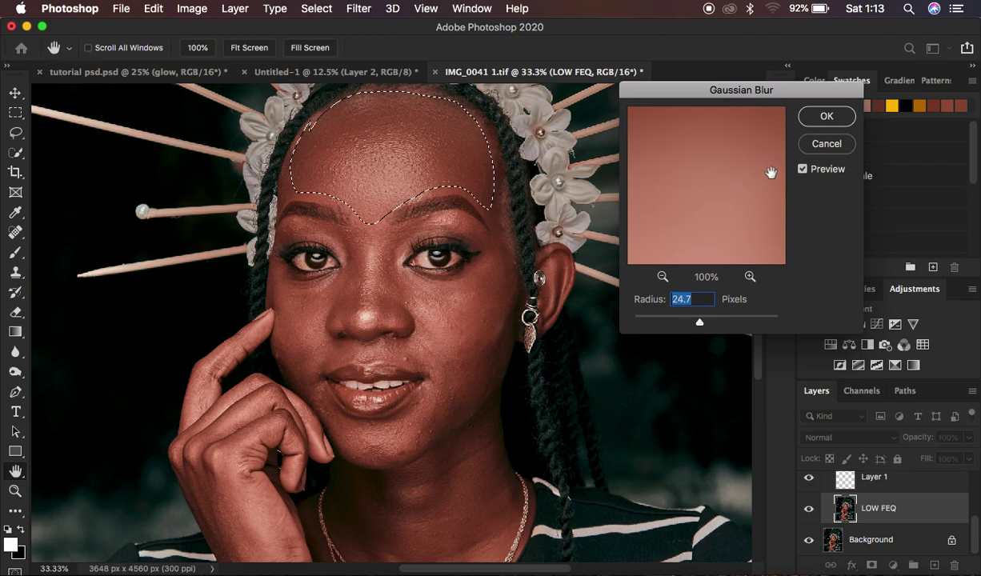
click(821, 120)
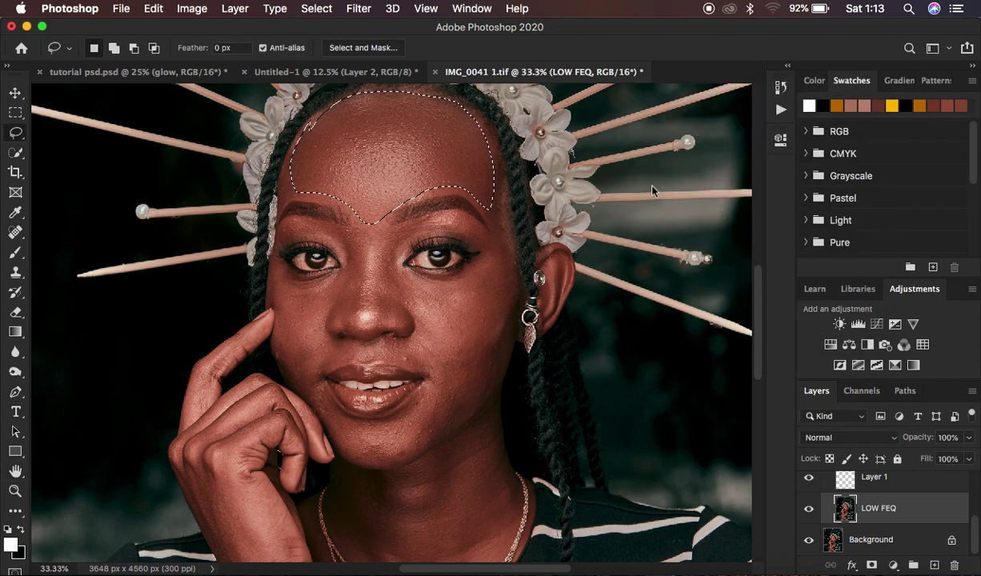
key(ctrl+d)
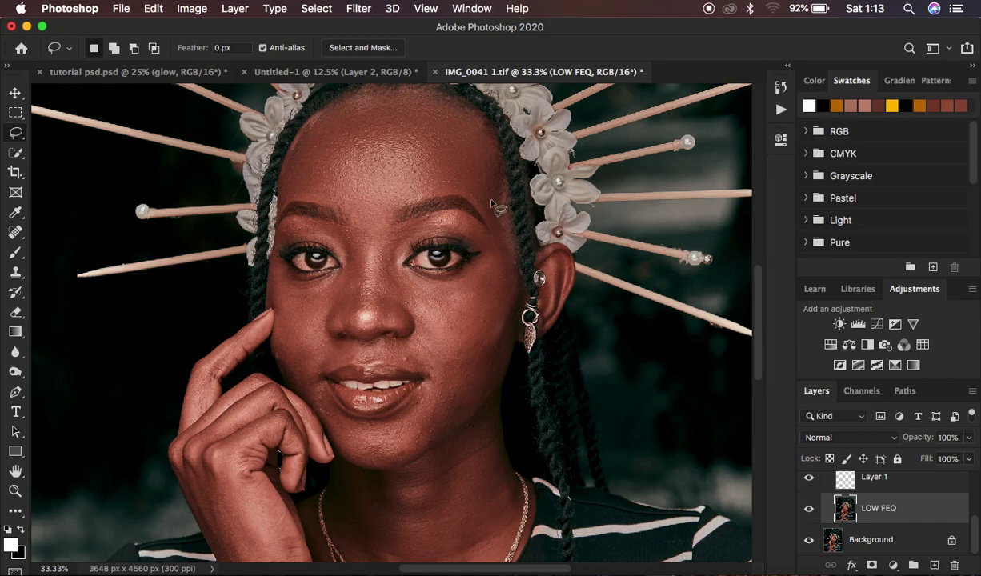
key(super+equal)
key(super+equal)
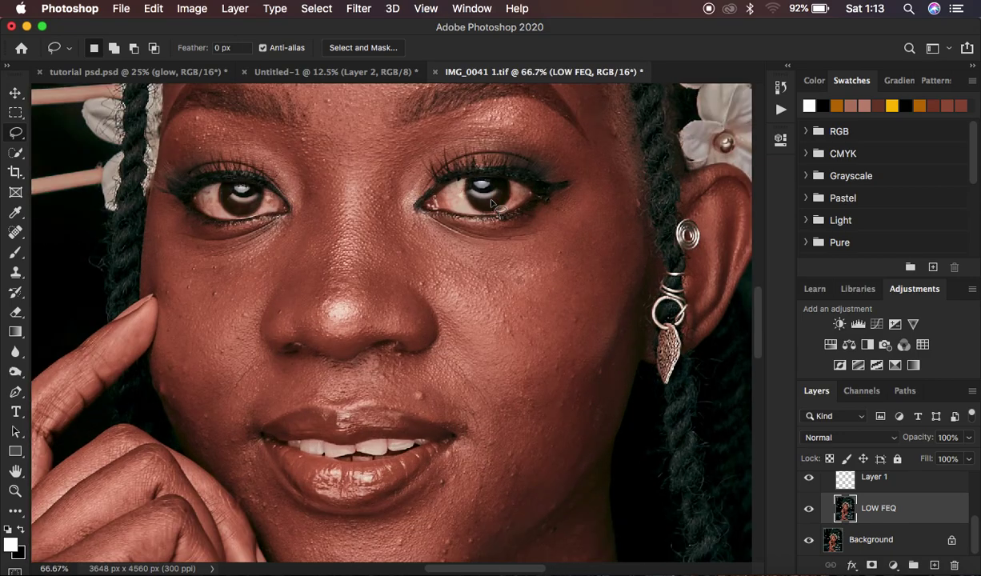
Step: Zoom to 100% and scroll around the forehead to inspect the smoothed skin
scroll(491, 201, up, 2)
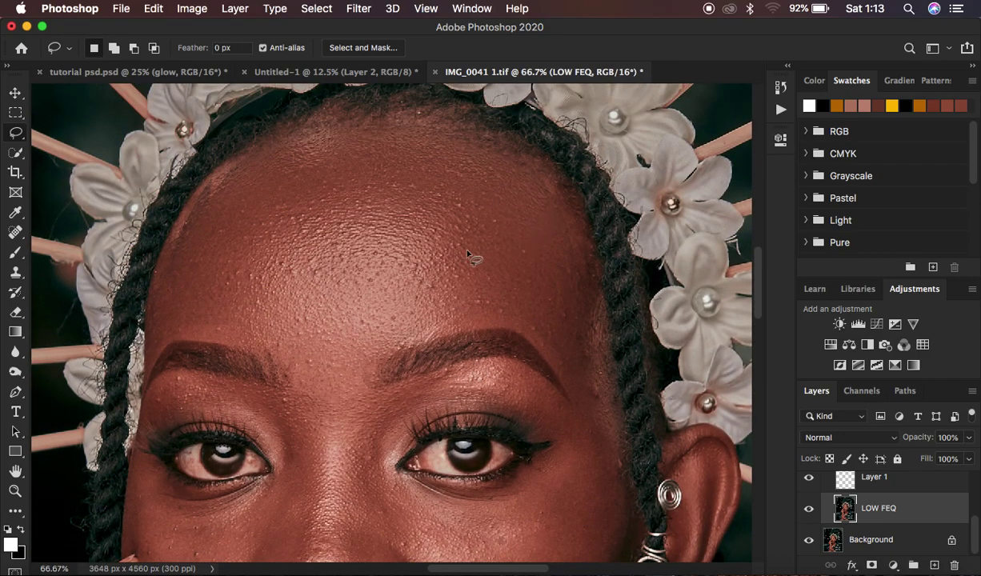
key(super+equal)
scroll(455, 251, up, 3)
scroll(455, 251, left, 3)
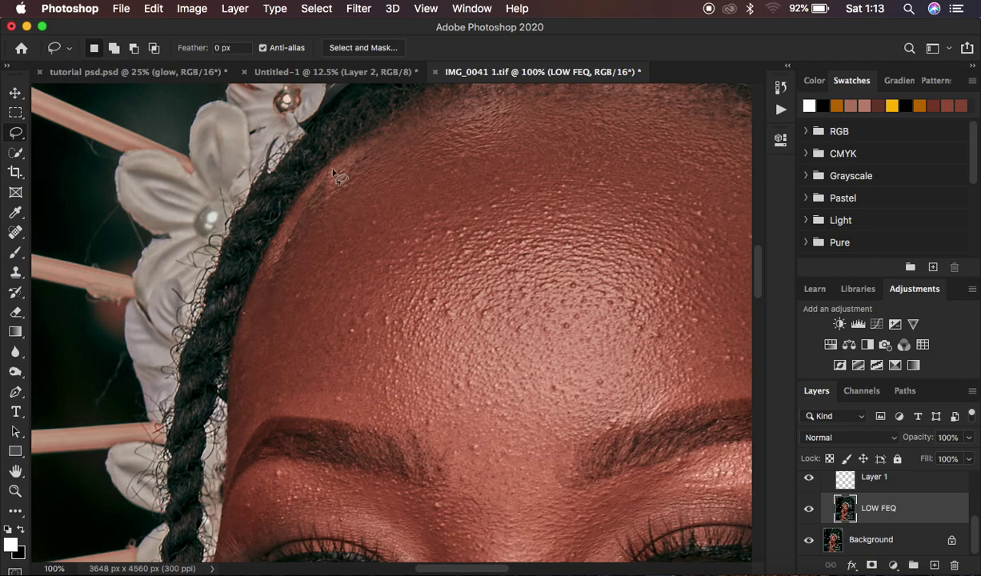
scroll(615, 201, right, 10)
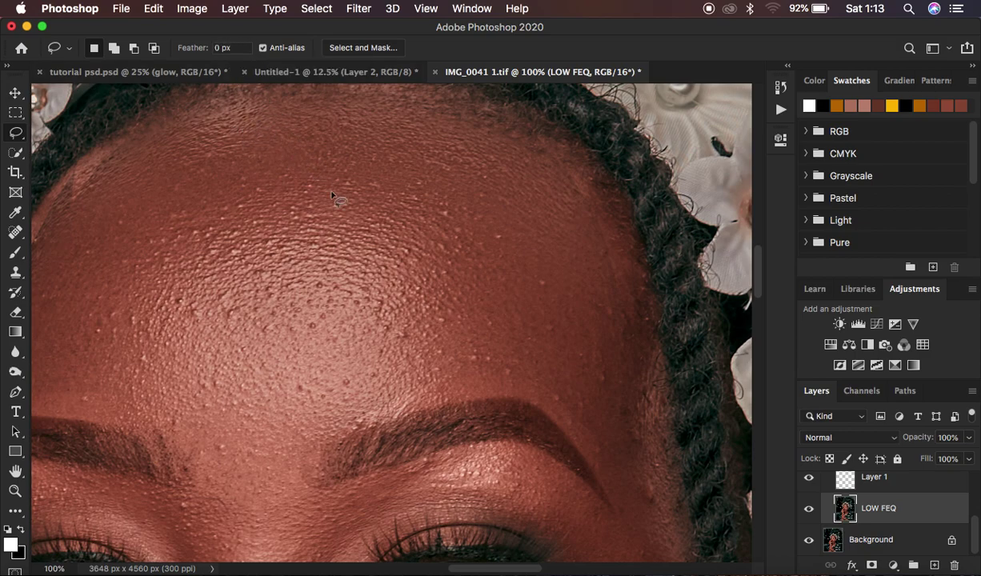
key(super+shift+d)
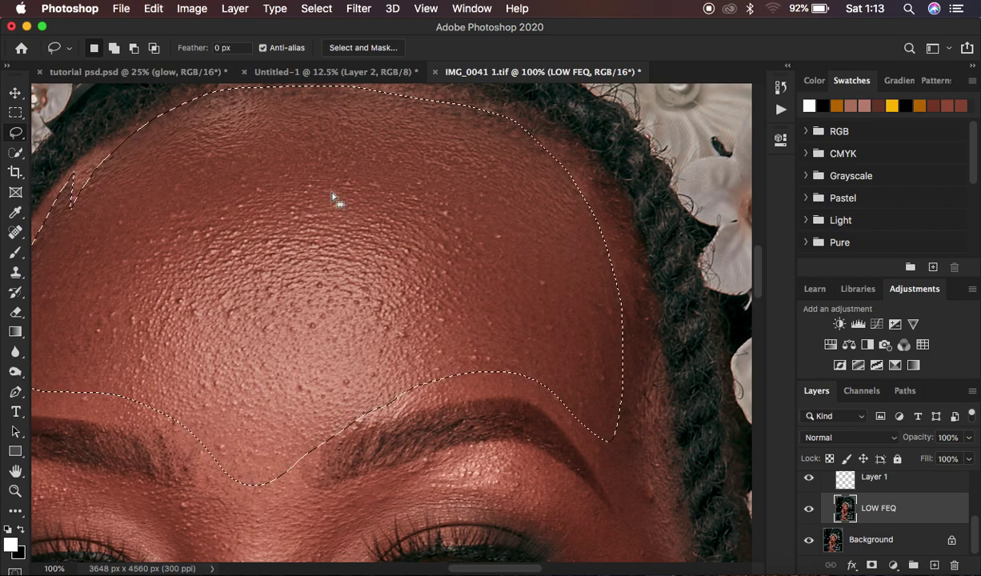
key(super+minus)
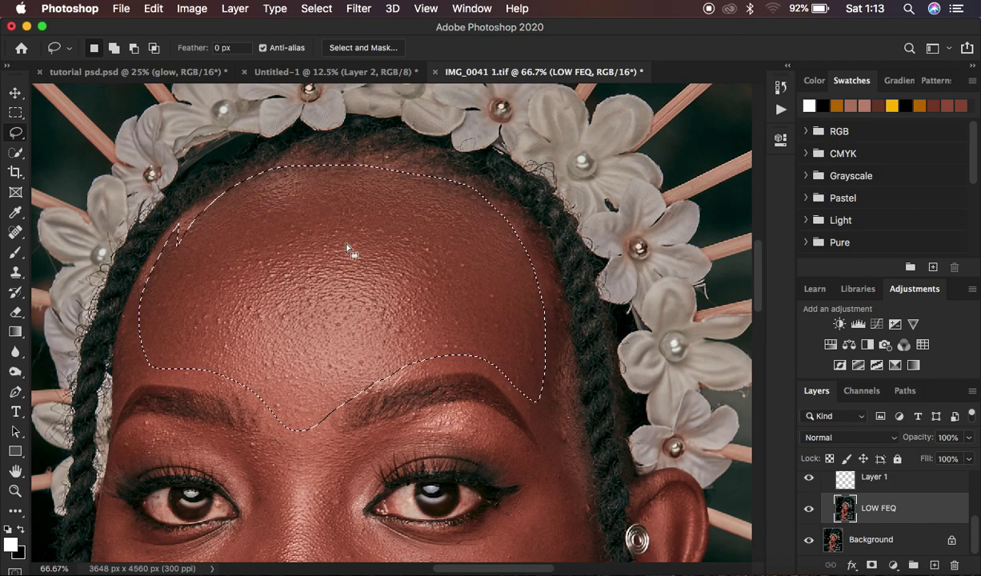
key(q)
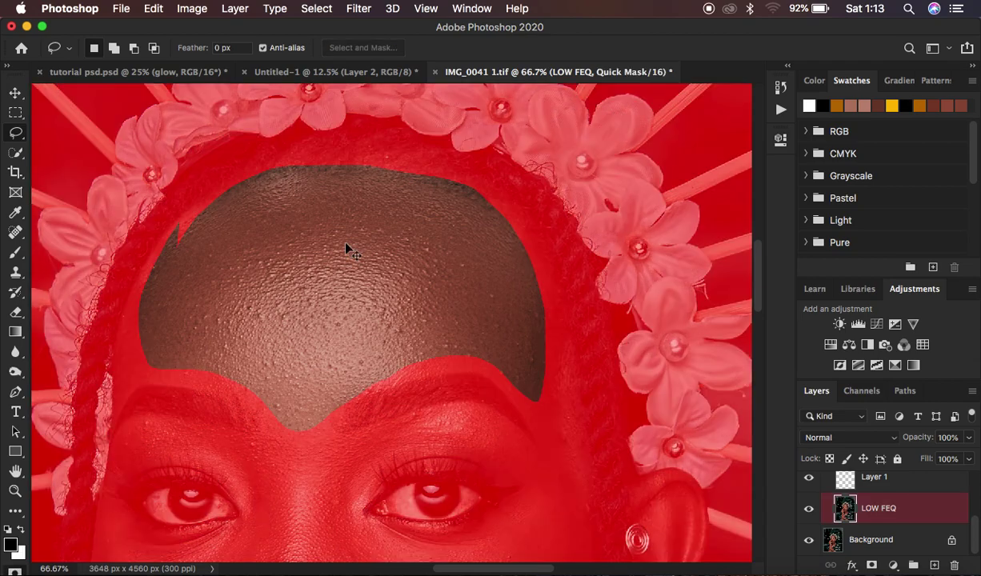
key(super+1)
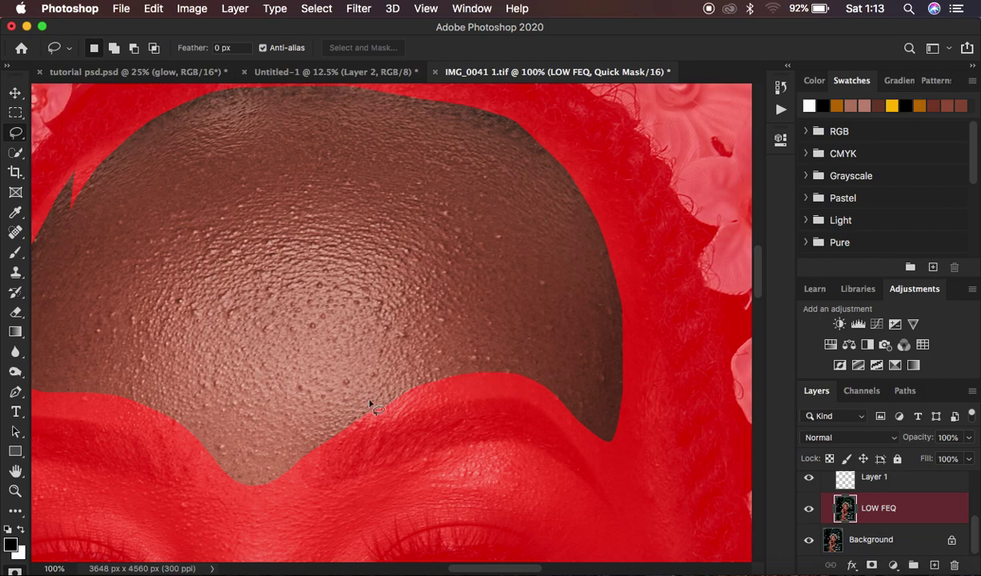
scroll(185, 433, left, 5)
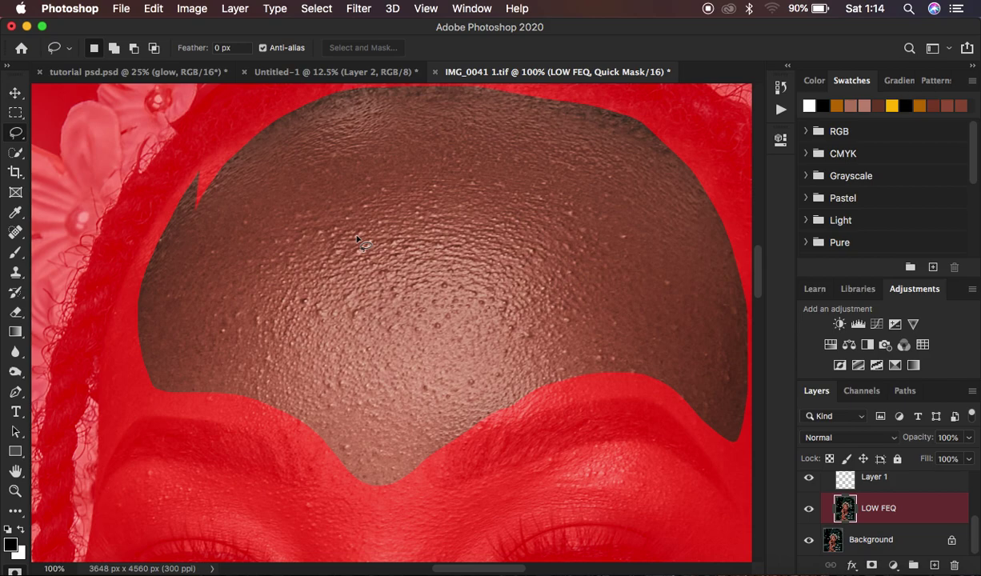
key(q)
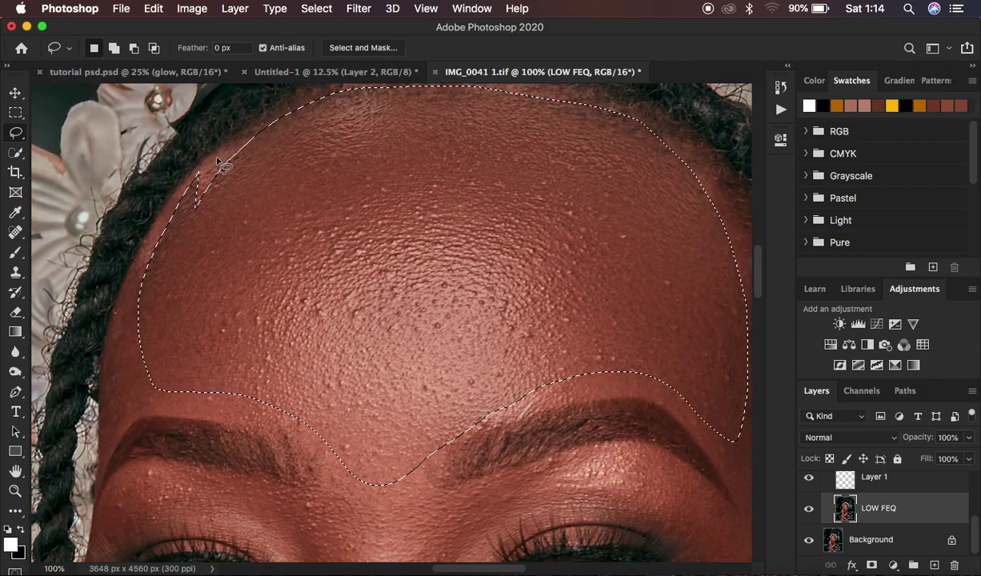
key(super+d)
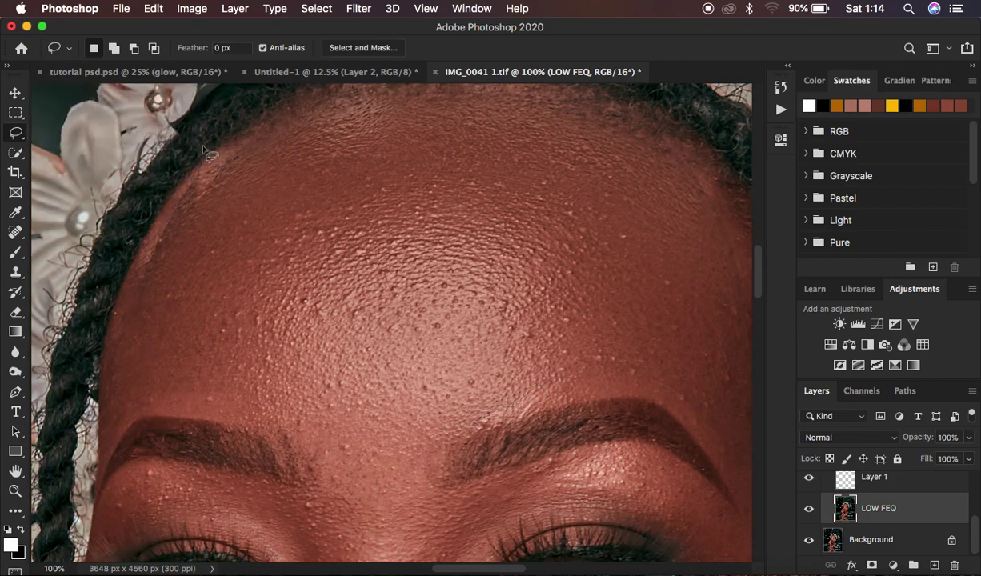
key(super+z)
key(super+z)
key(super+shift+z)
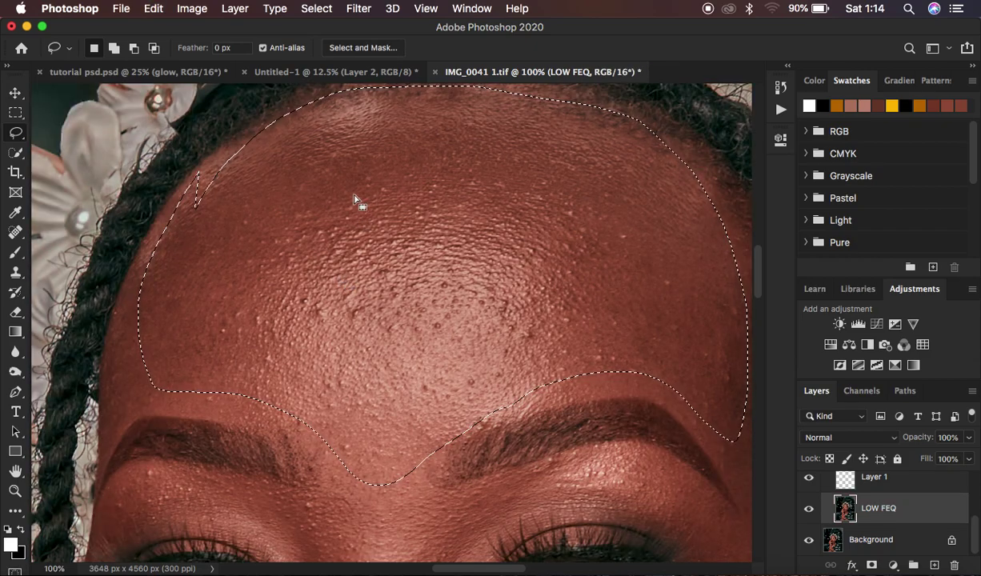
key(super+d)
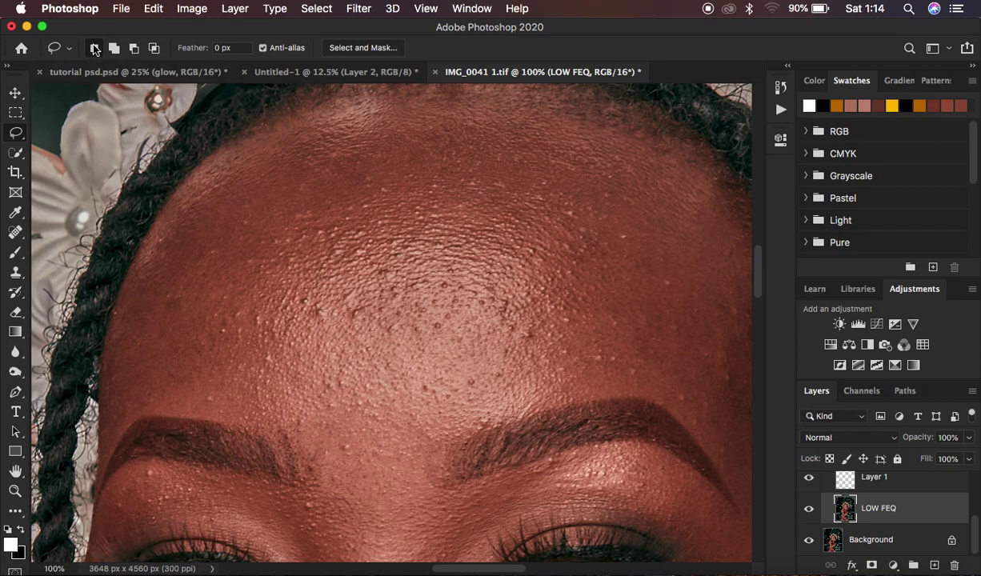
Step: Set lasso feather to 22 px, lasso the forehead from hairline to brows, and check it in Quick Mask
click(239, 47)
text(2)
key(super+minus)
mouse_move(226, 274)
mouse_down()
mouse_move(306, 198)
mouse_move(370, 168)
mouse_move(408, 160)
mouse_move(512, 174)
mouse_move(612, 241)
mouse_move(648, 354)
mouse_move(644, 431)
mouse_move(627, 443)
mouse_move(605, 396)
mouse_move(580, 376)
mouse_move(525, 366)
mouse_move(433, 385)
mouse_move(355, 446)
mouse_move(332, 396)
mouse_move(235, 377)
mouse_move(207, 385)
mouse_move(224, 276)
mouse_up()
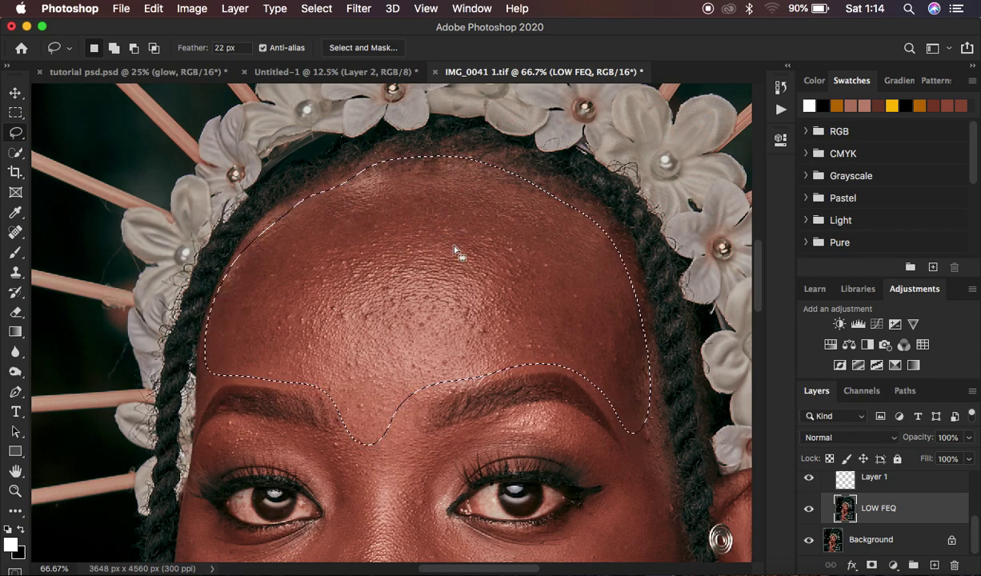
key(q)
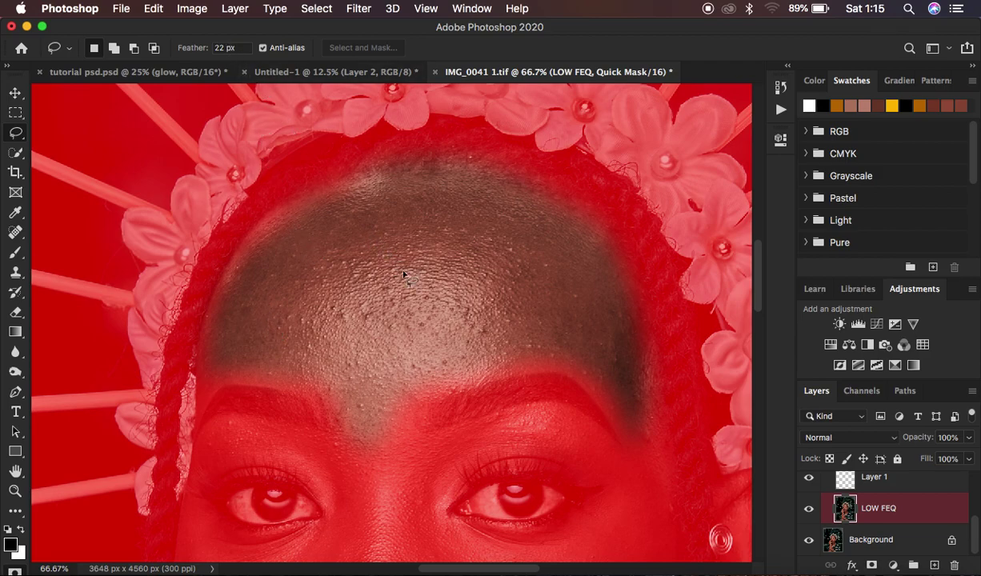
key(q)
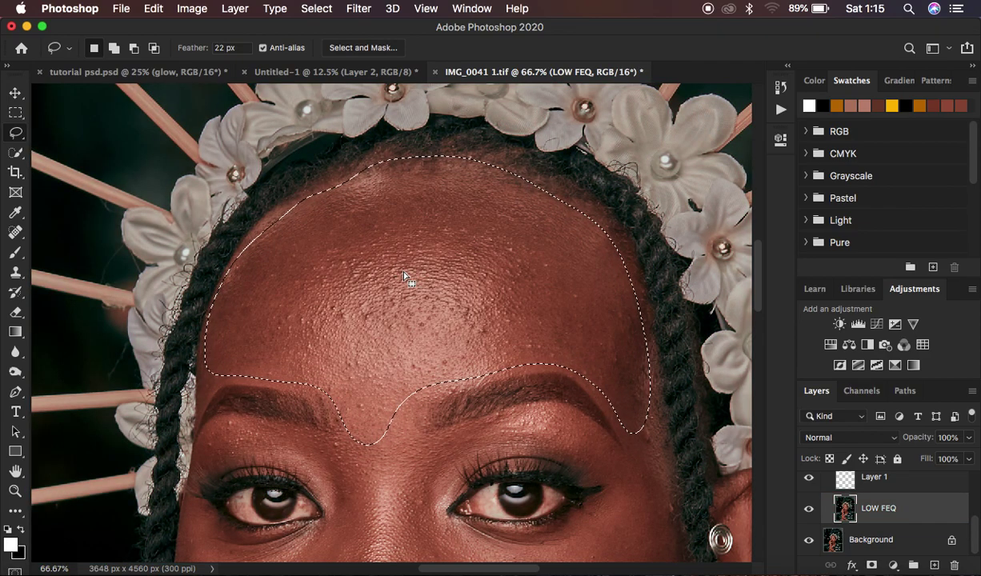
Step: Apply a 24.7-pixel Gaussian Blur to the feathered forehead selection, then deselect
click(358, 8)
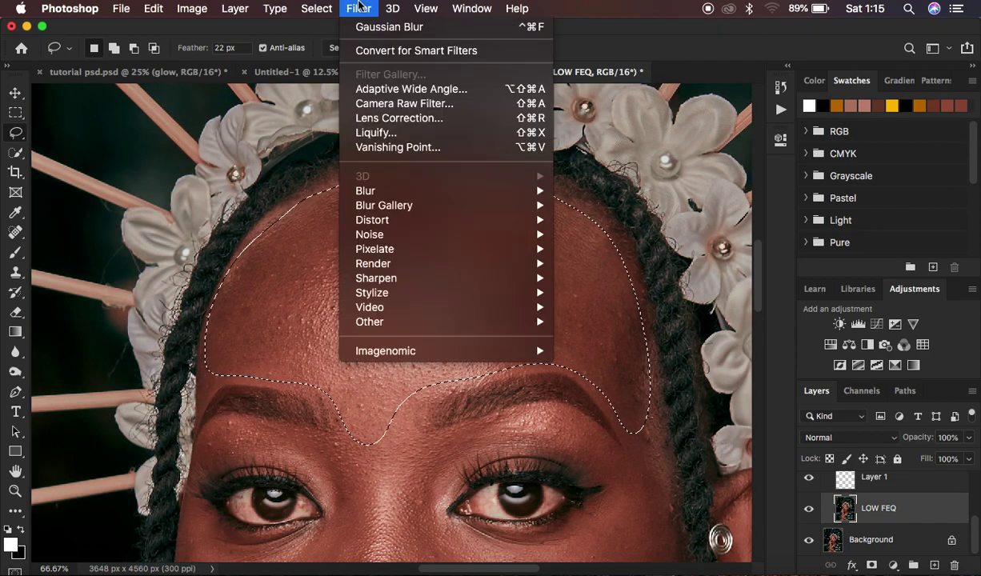
mouse_move(398, 192)
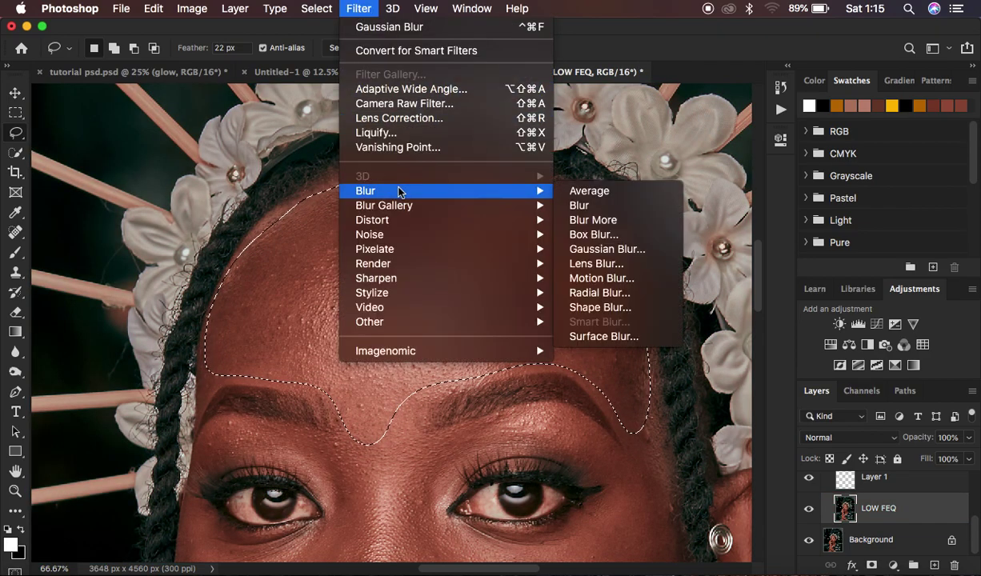
click(606, 250)
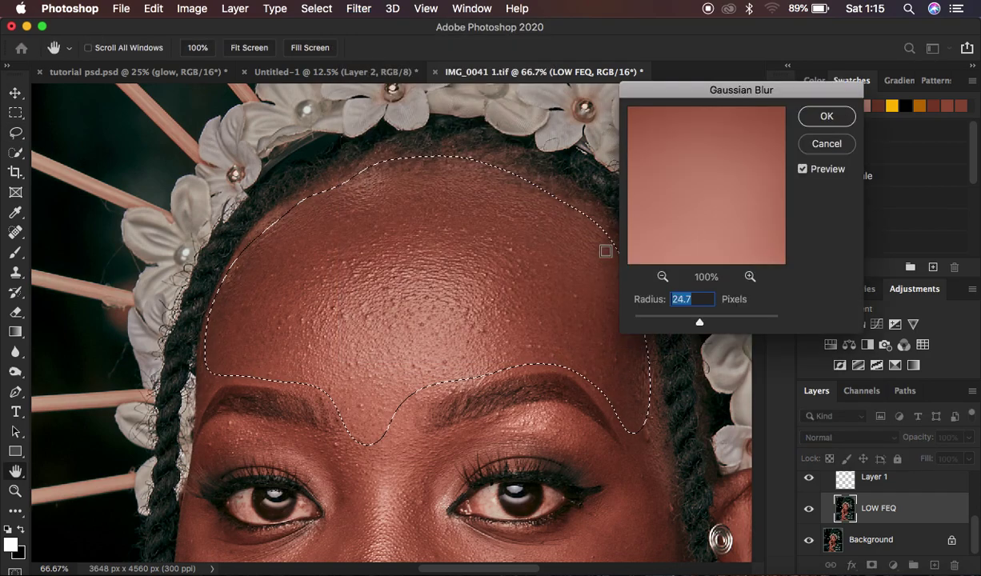
click(814, 115)
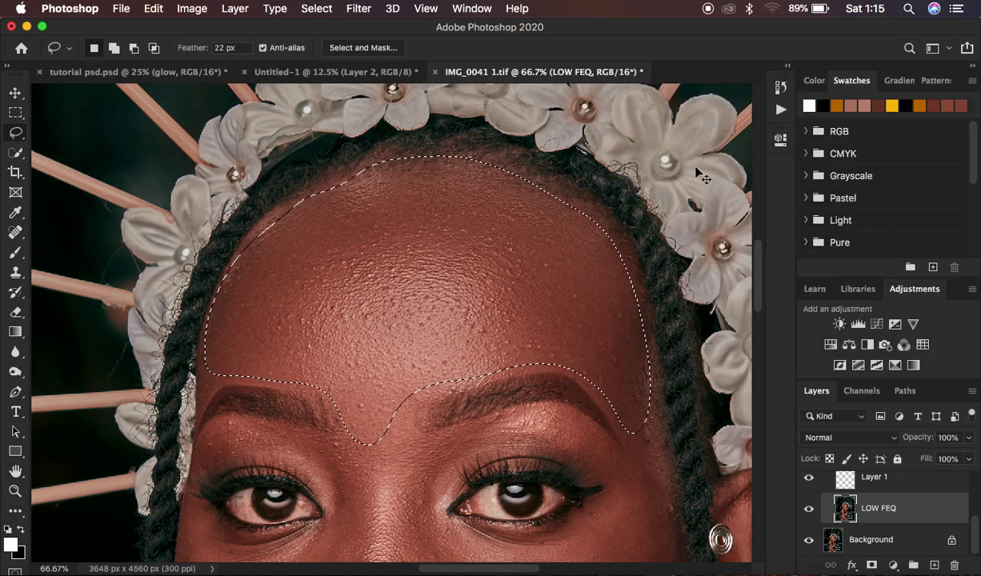
key(super+d)
Step: Zoom and scroll around the face to inspect the blurred forehead
key(super+minus)
key(super+minus)
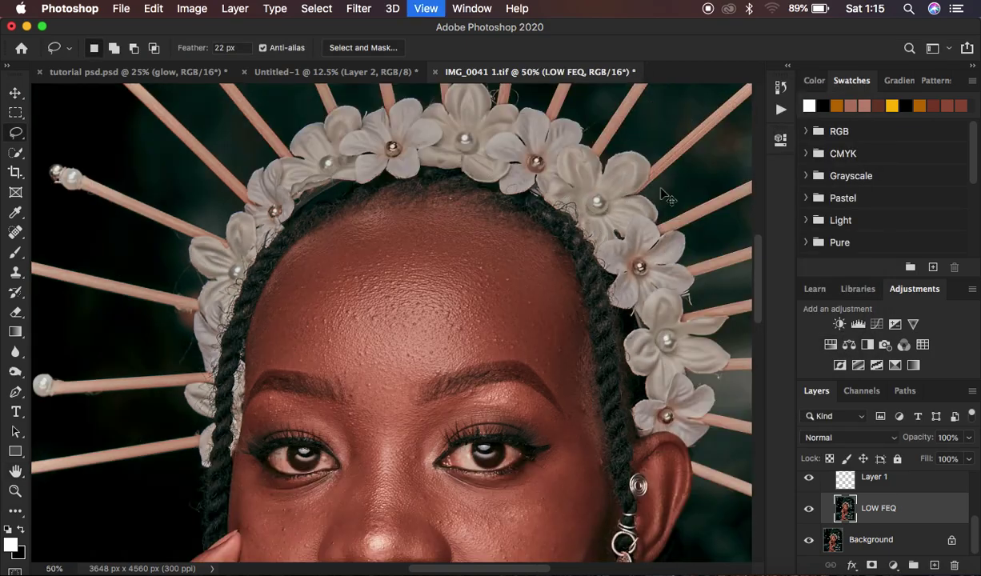
key(super+plus)
key(super+plus)
key(super+plus)
key(super+plus)
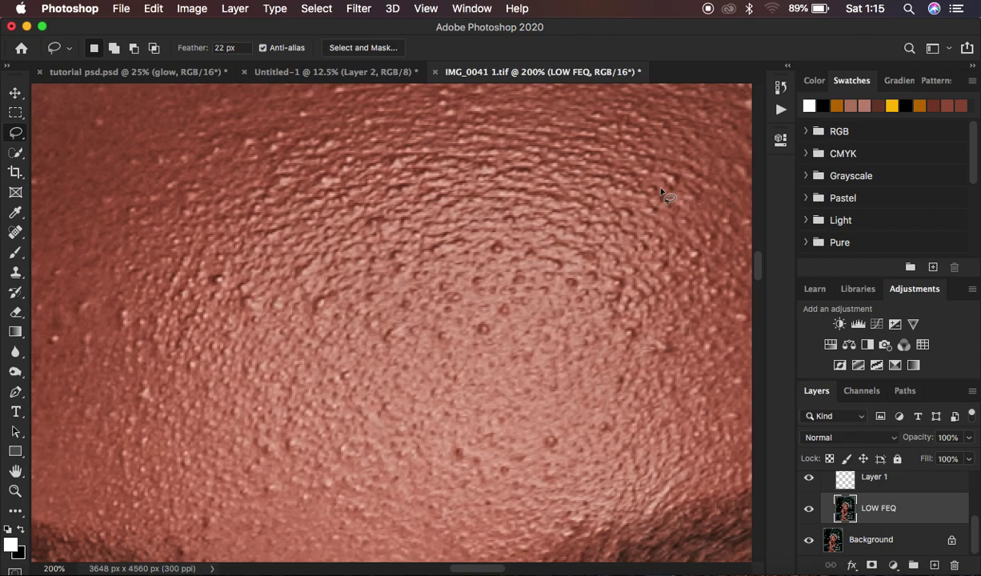
scroll(438, 201, left, 10)
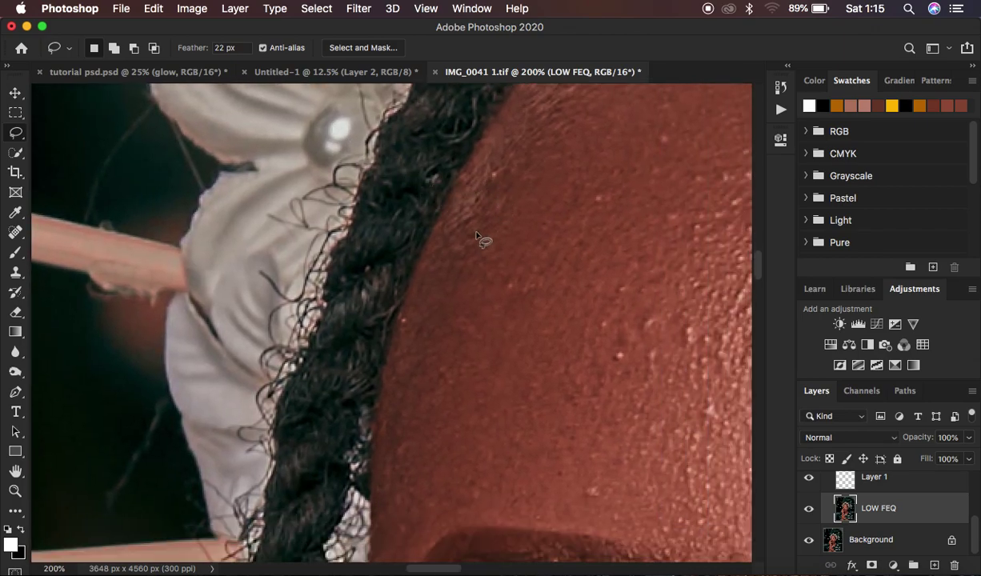
key(super+minus)
key(super+minus)
key(super+minus)
key(super+minus)
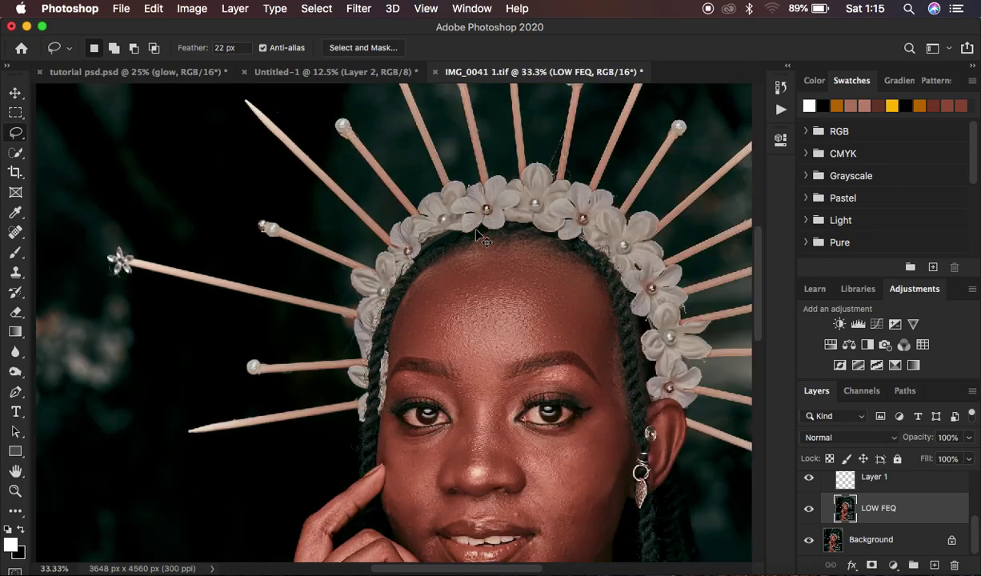
key(super+plus)
scroll(483, 238, down, 3)
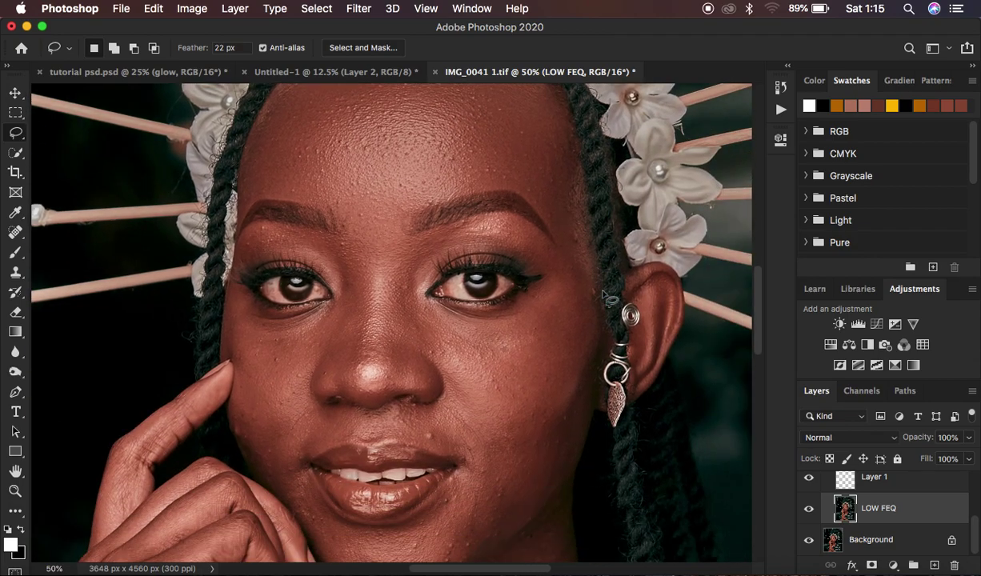
scroll(605, 296, up, 2)
scroll(602, 293, up, 1)
scroll(588, 336, down, 4)
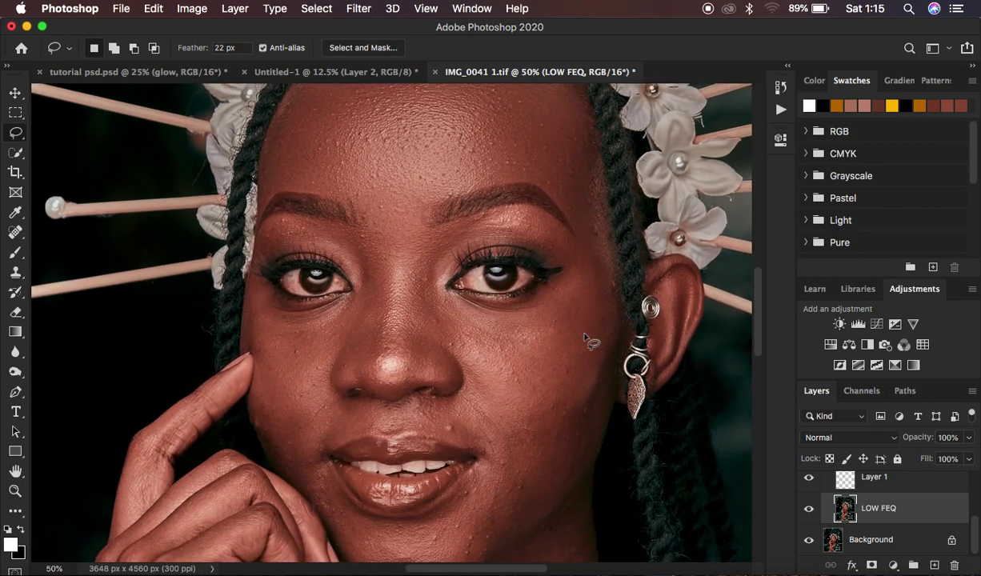
Step: Lasso the cheek below the right-hand eye, apply Gaussian Blur, and deselect
mouse_move(575, 252)
mouse_down()
mouse_move(469, 317)
mouse_move(472, 362)
mouse_move(526, 440)
mouse_move(599, 344)
mouse_move(600, 292)
mouse_up()
right_click(546, 350)
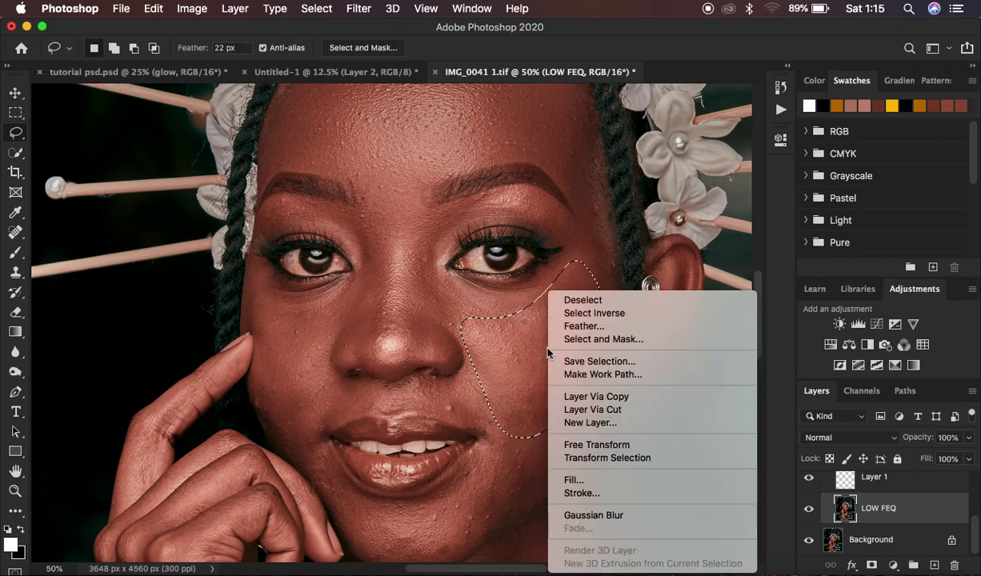
click(594, 515)
key(super+d)
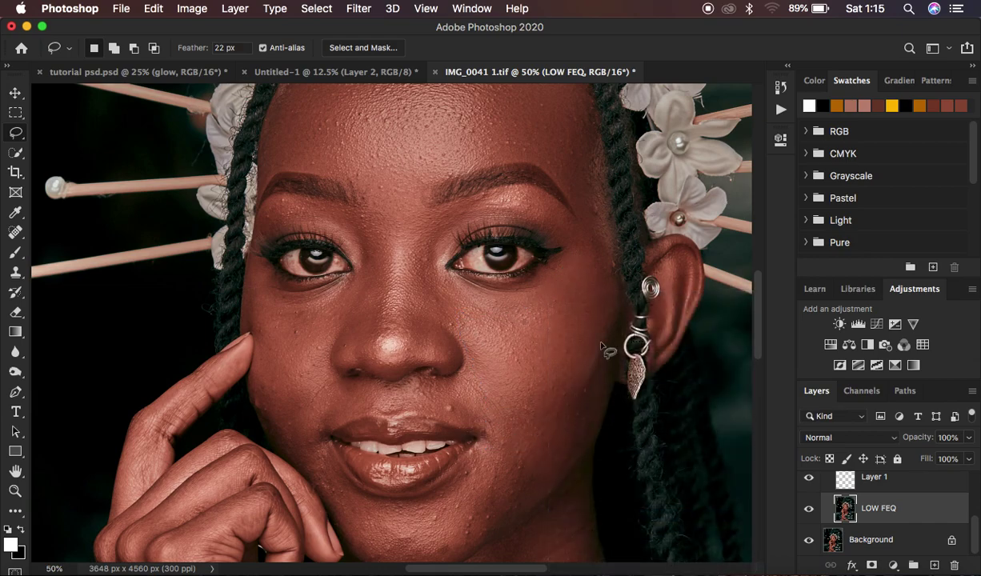
scroll(603, 347, up, 2)
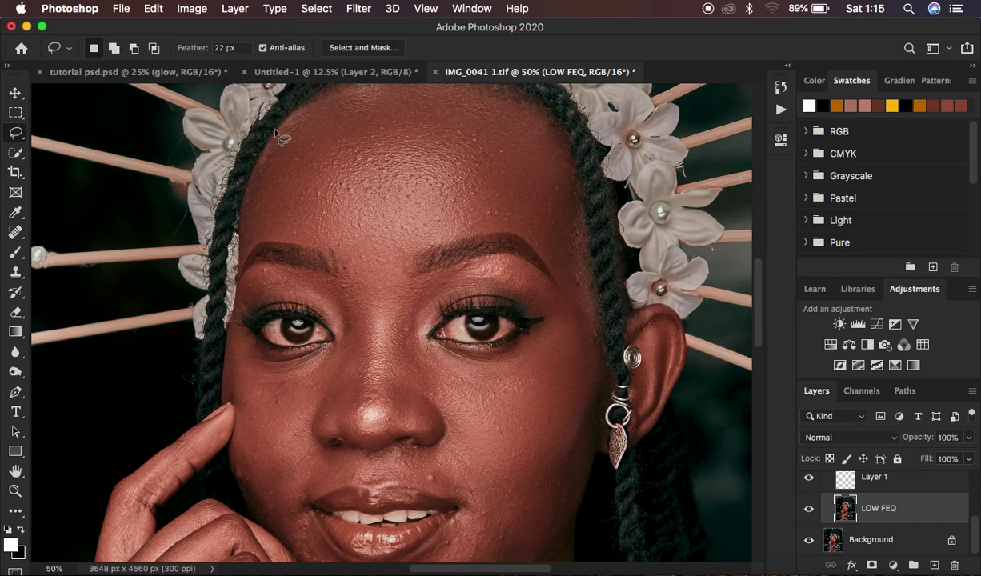
Step: Set feather to 0 px, lasso under the left eye, apply Gaussian Blur, and deselect
click(244, 47)
text(0)
key(Return)
mouse_move(246, 349)
mouse_down()
mouse_move(278, 368)
mouse_move(329, 362)
mouse_move(314, 417)
mouse_move(263, 469)
mouse_move(247, 420)
mouse_move(247, 350)
mouse_up()
right_click(282, 416)
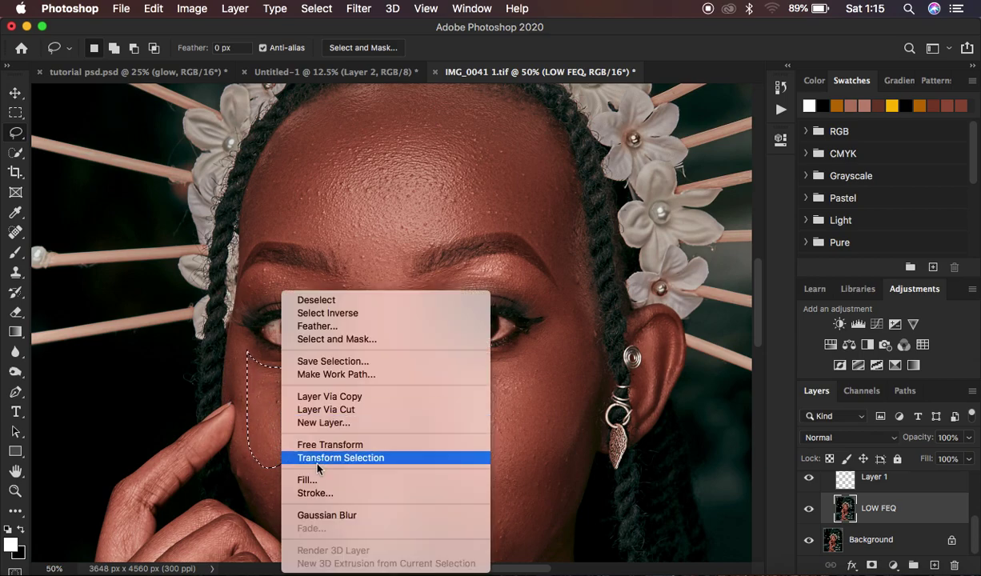
click(339, 516)
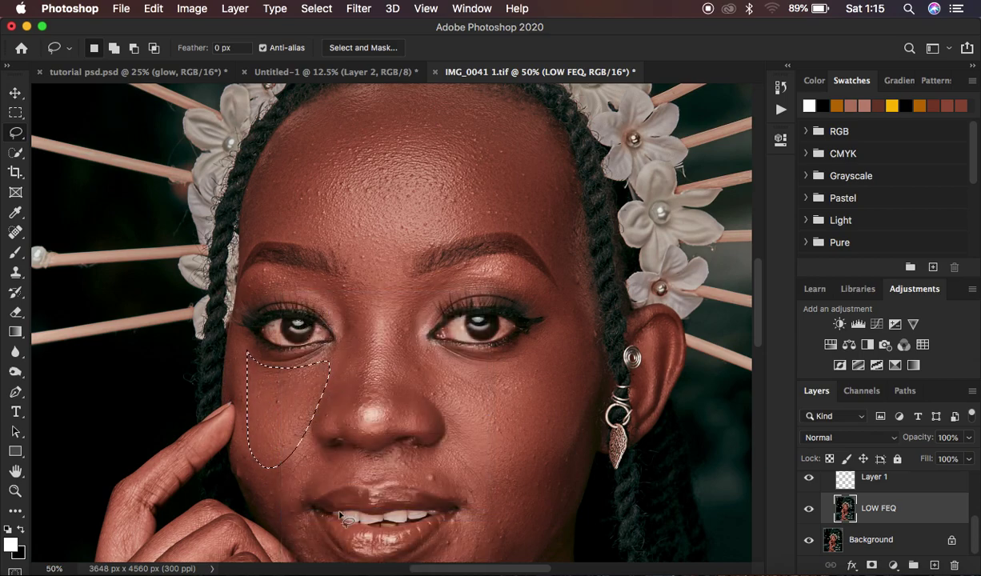
click(389, 376)
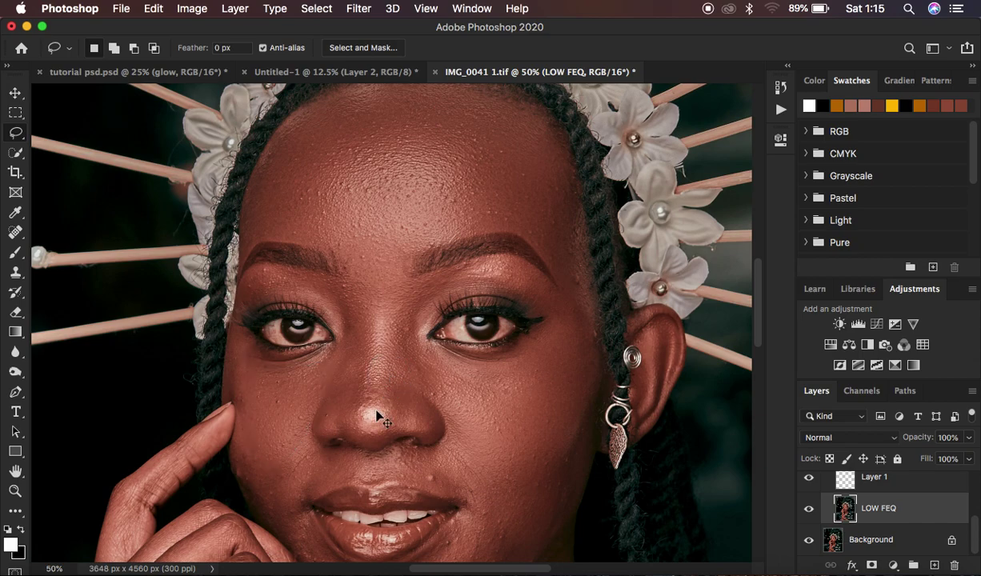
scroll(376, 414, up, 2)
scroll(285, 415, down, 2)
scroll(258, 348, left, 3)
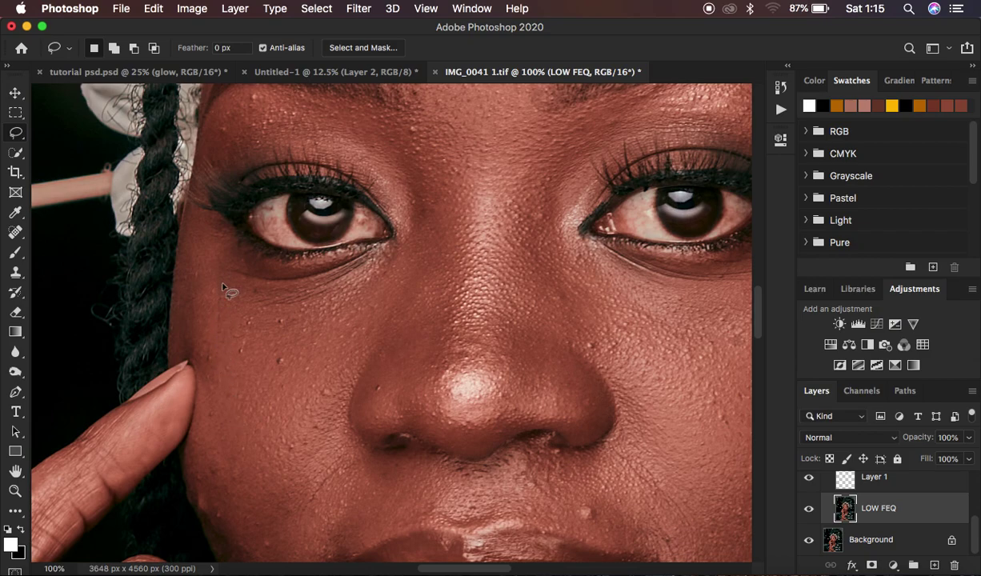
scroll(440, 247, up, 2)
scroll(445, 248, up, 1)
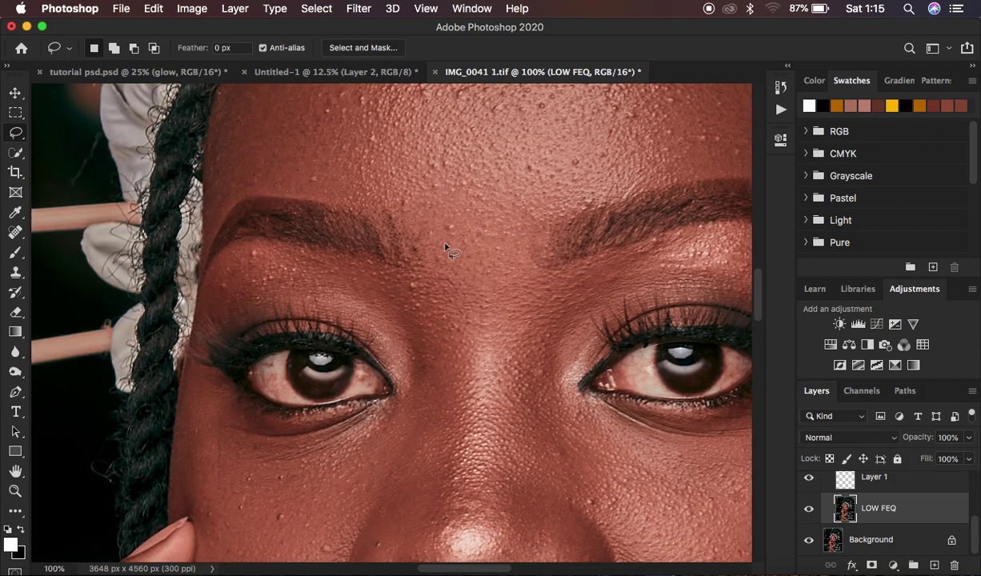
scroll(392, 168, down, 9)
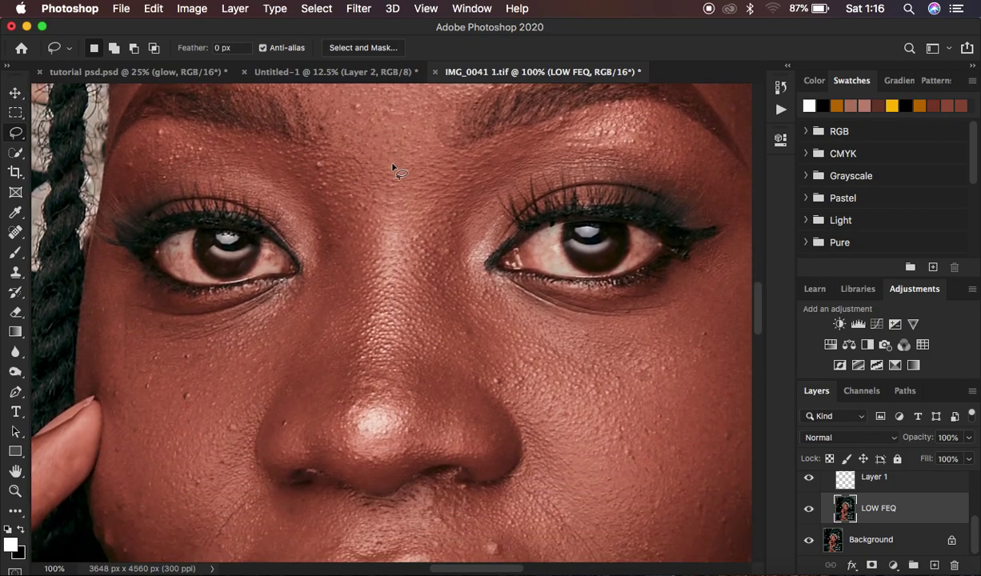
scroll(392, 168, down, 4)
scroll(392, 168, up, 15)
scroll(392, 168, up, 1)
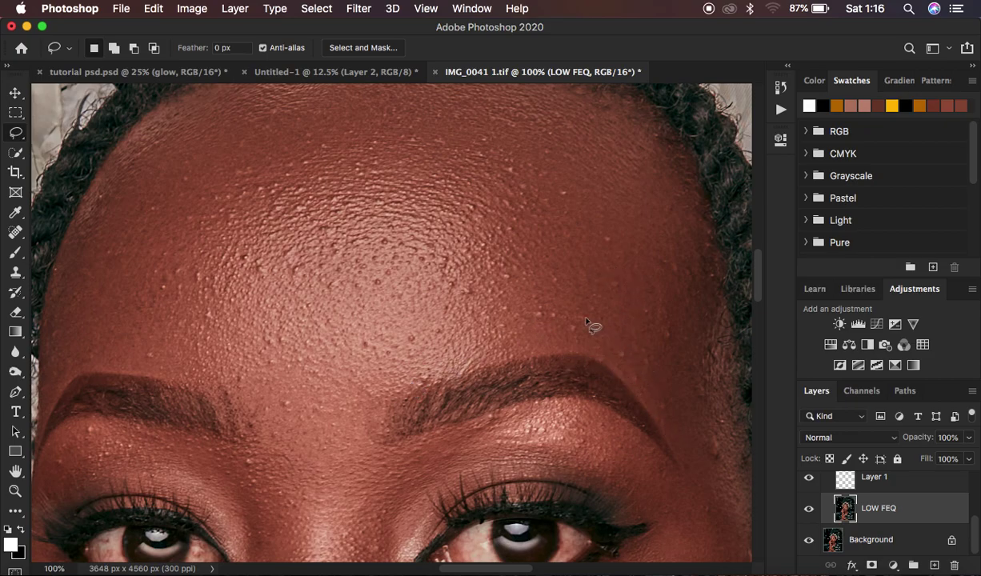
scroll(558, 314, down, 1)
scroll(558, 313, down, 15)
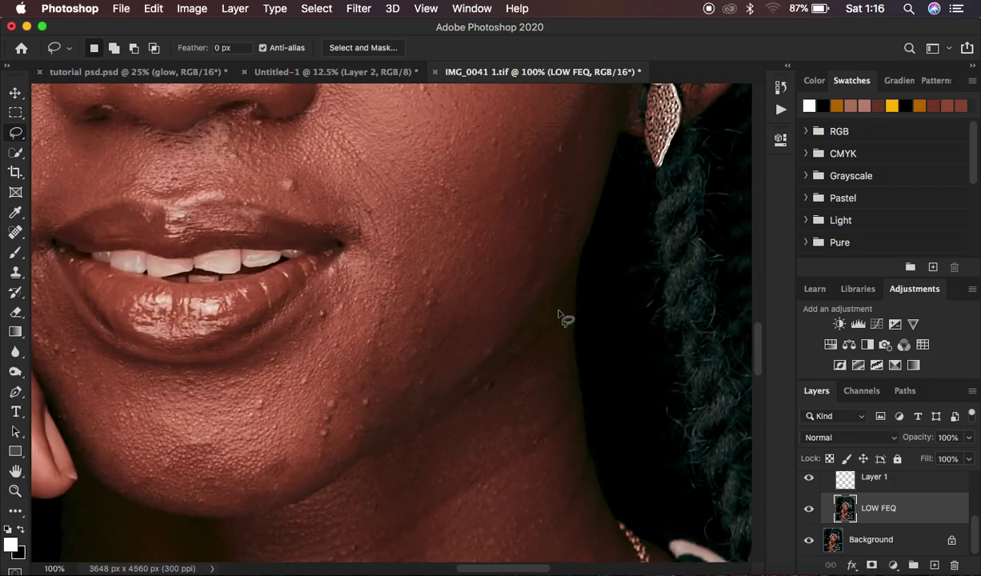
scroll(558, 314, down, 2)
scroll(558, 314, up, 12)
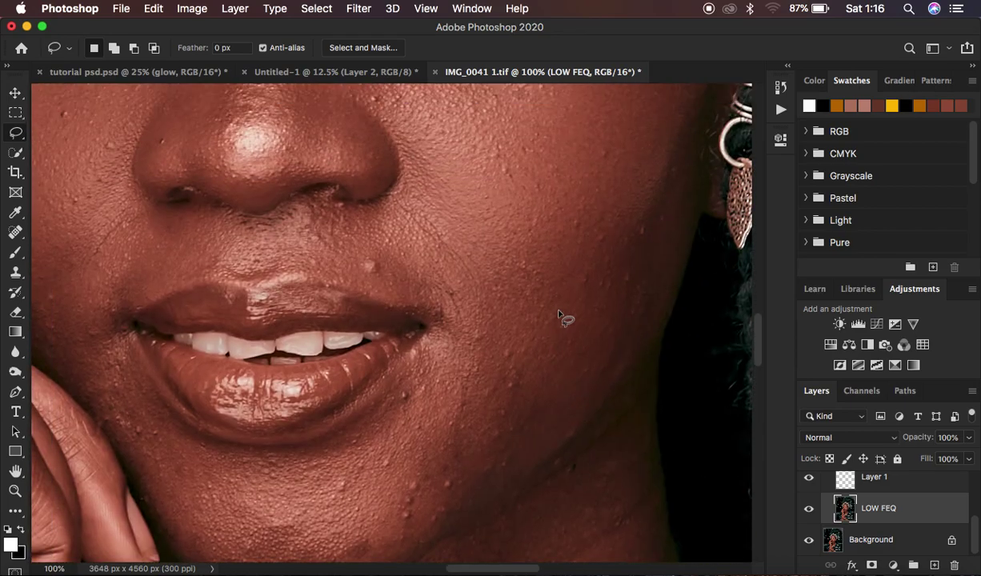
key(super+minus)
key(super+minus)
key(super+minus)
key(super+minus)
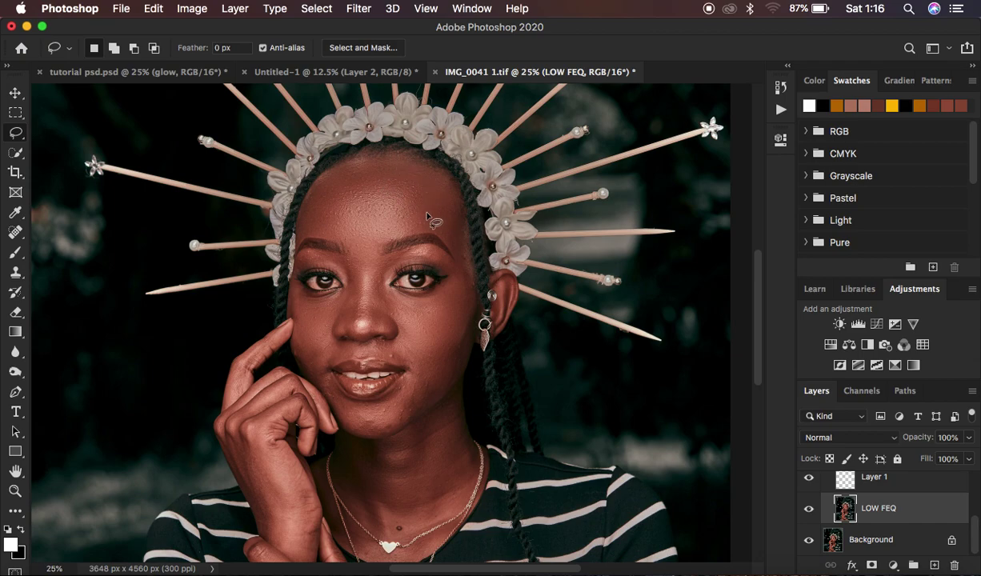
Step: Lasso the forehead, preview it in Quick Mask, then deselect
click(232, 48)
mouse_move(333, 178)
mouse_down()
mouse_move(391, 161)
mouse_move(422, 213)
mouse_move(332, 216)
mouse_move(327, 186)
mouse_up()
key(q)
scroll(573, 190, up, 3)
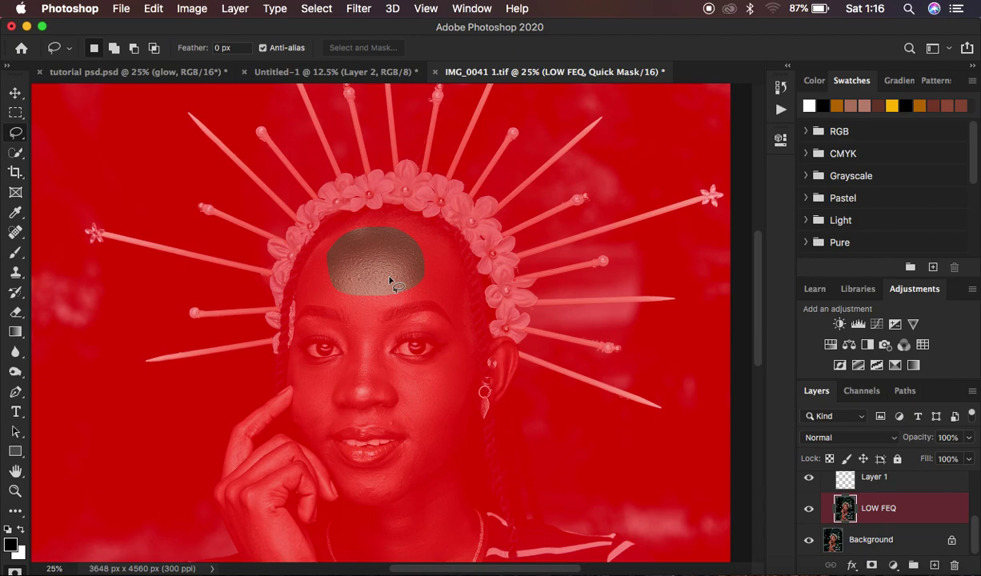
key(q)
key(super+d)
Step: Set feather to 22 px, lasso the forehead again, and preview it as a Quick Mask
click(218, 48)
text(22)
key(Return)
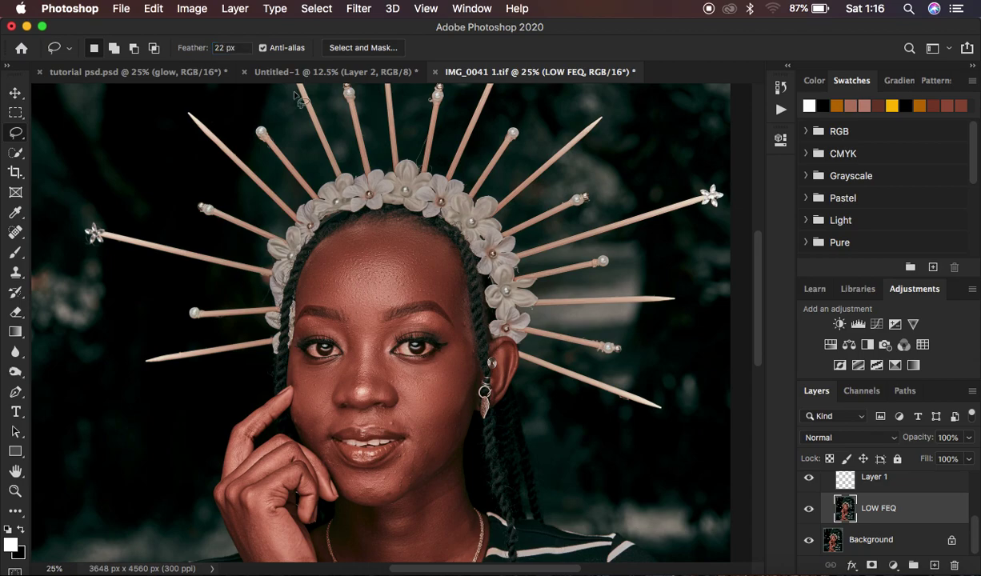
mouse_move(372, 223)
mouse_down()
mouse_move(314, 256)
mouse_move(347, 304)
mouse_move(438, 252)
mouse_move(392, 227)
mouse_up()
key(q)
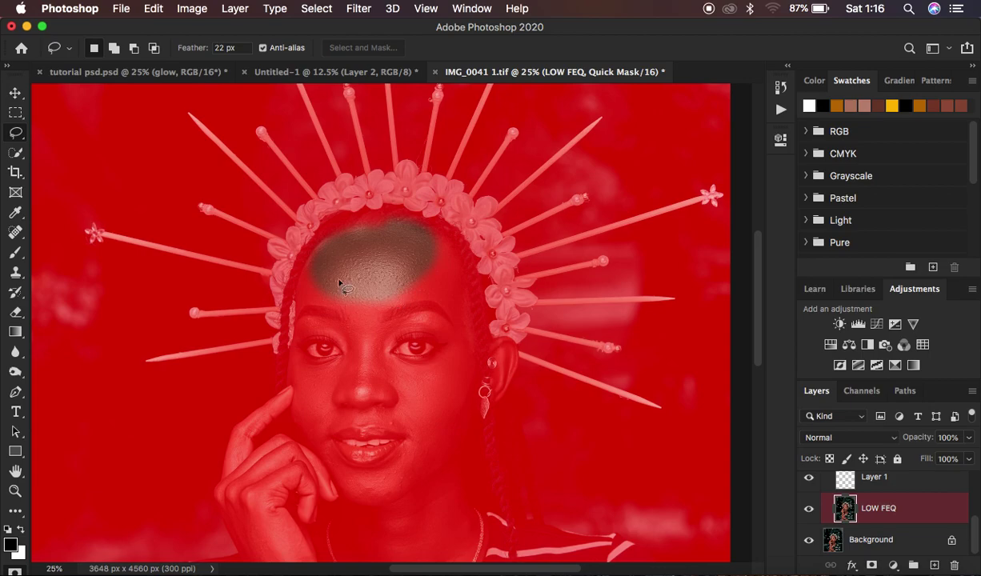